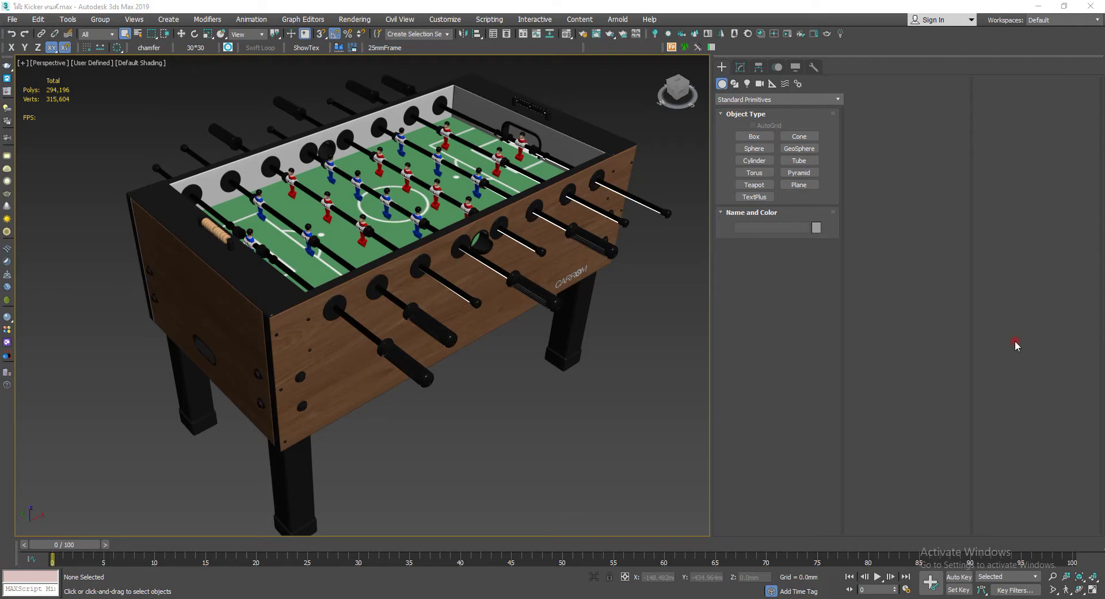
Orbit and zoom the perspective view in close on the table's playing field and players.
{"action": "middle_click_drag", "start_coordinate": [523, 329], "coordinate": [463, 166], "text": "alt"}
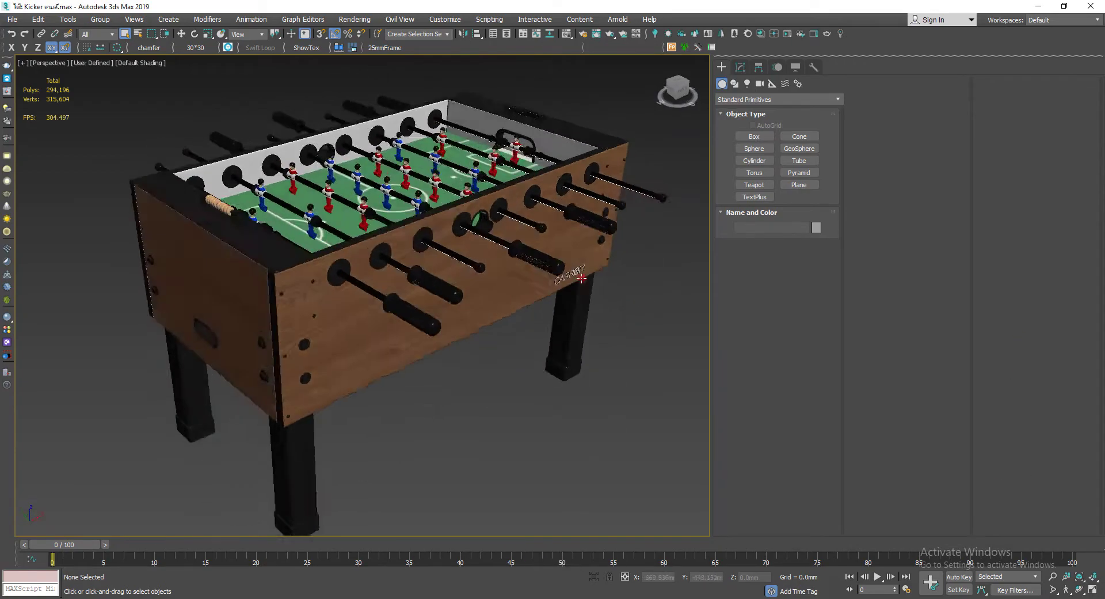
{"action": "mouse_move", "coordinate": [463, 166]}
{"action": "middle_mouse_down", "text": "ctrl+alt"}
{"action": "mouse_move", "coordinate": [453, 233]}
{"action": "mouse_move", "coordinate": [319, 271]}
{"action": "mouse_move", "coordinate": [399, 299]}
{"action": "middle_mouse_up", "text": "ctrl+alt"}
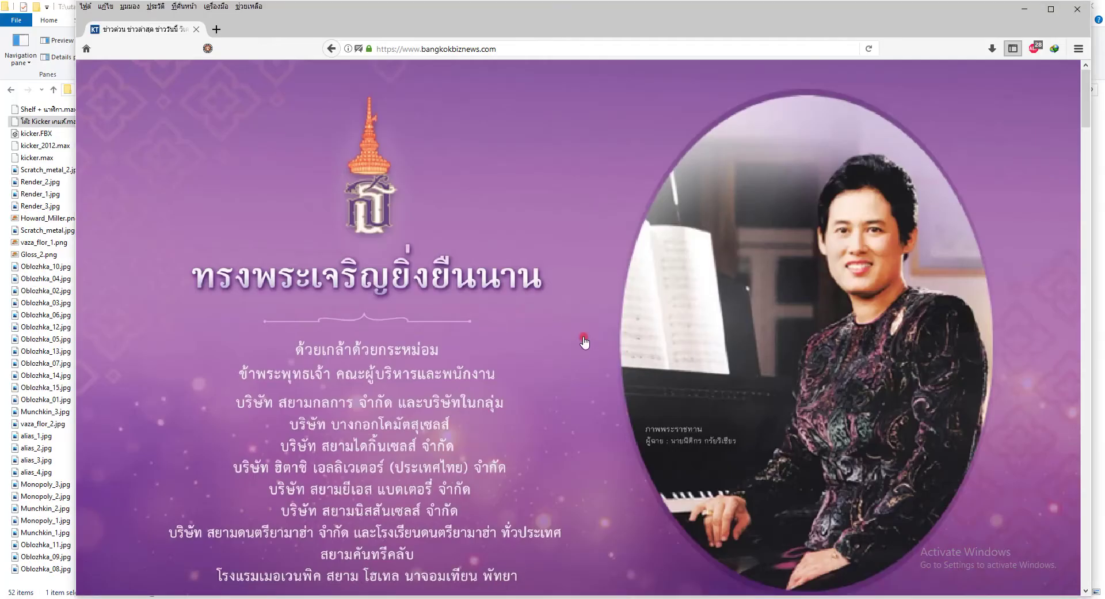
Scroll down the news page and advance the story carousel four times.
{"action": "scroll", "coordinate": [586, 346], "scroll_direction": "down", "scroll_amount": 3}
{"action": "scroll", "coordinate": [586, 346], "scroll_direction": "down", "scroll_amount": 2}
{"action": "scroll", "coordinate": [585, 348], "scroll_direction": "down", "scroll_amount": 3}
{"action": "scroll", "coordinate": [585, 353], "scroll_direction": "down", "scroll_amount": 3}
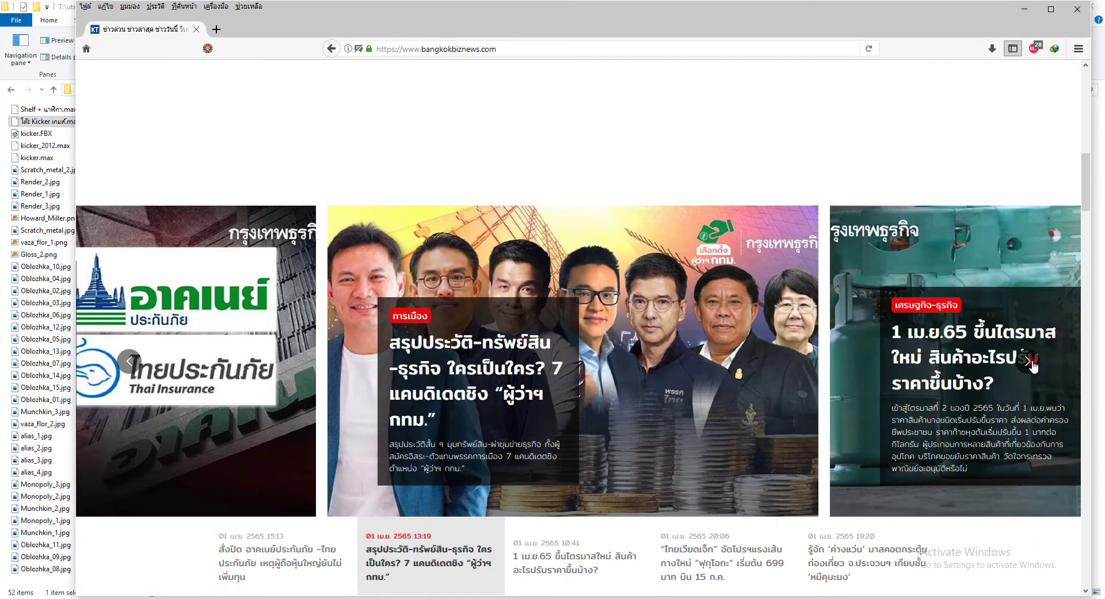
{"action": "left_click", "coordinate": [1029, 361]}
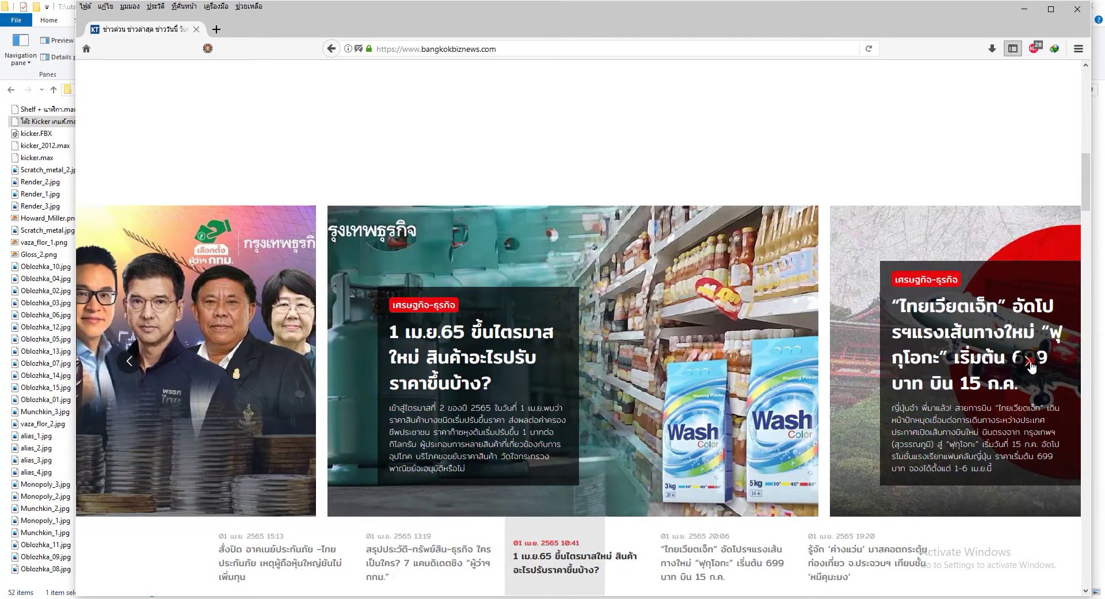
{"action": "left_click", "coordinate": [1028, 361]}
{"action": "left_click", "coordinate": [1029, 362]}
{"action": "left_click", "coordinate": [1029, 361]}
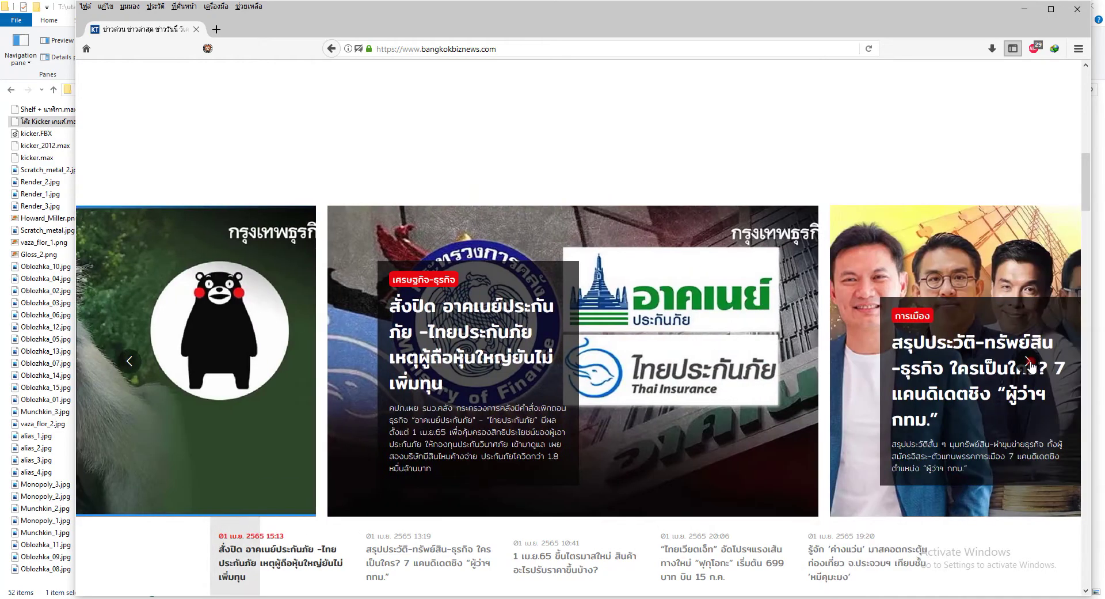
Scroll further down the news page, then minimize the Firefox window.
{"action": "scroll", "coordinate": [722, 370], "scroll_direction": "down", "scroll_amount": 3}
{"action": "scroll", "coordinate": [722, 371], "scroll_direction": "down", "scroll_amount": 3}
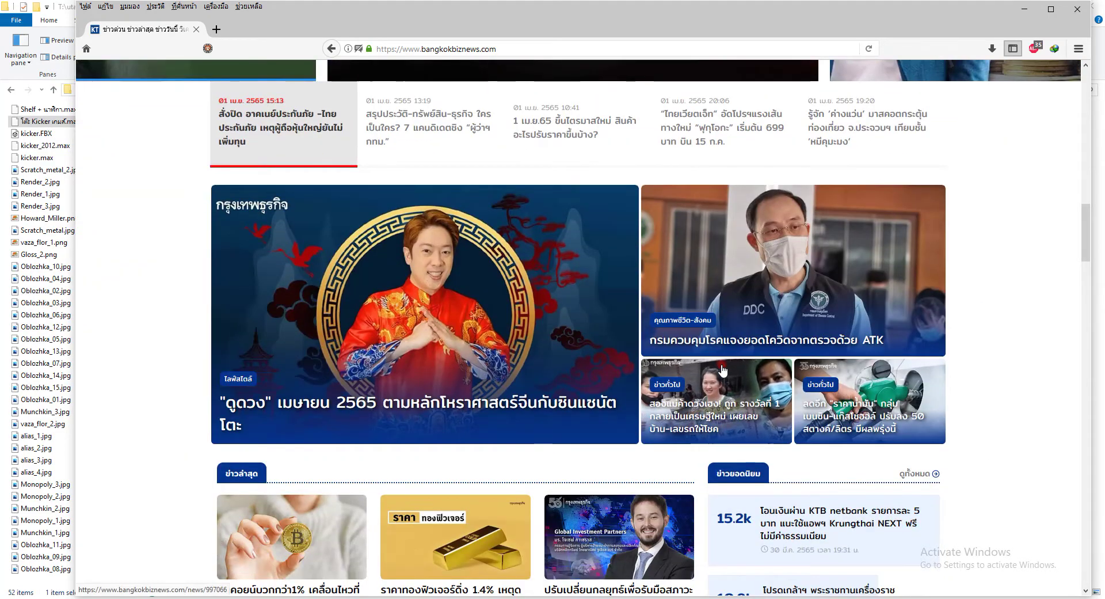
{"action": "scroll", "coordinate": [853, 352], "scroll_direction": "down", "scroll_amount": 3}
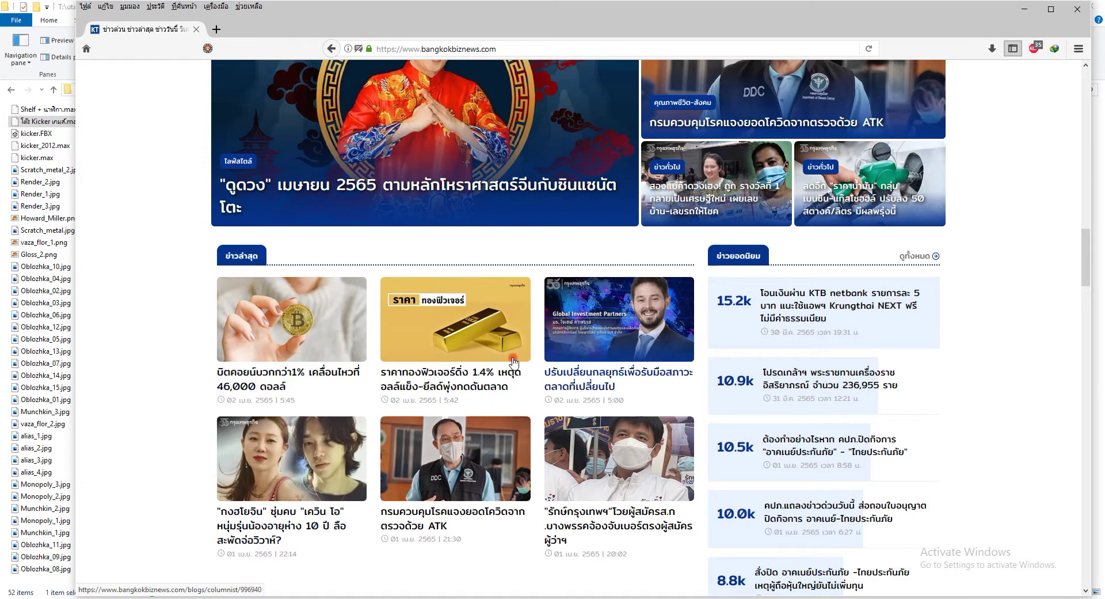
{"action": "left_click", "coordinate": [1024, 10]}
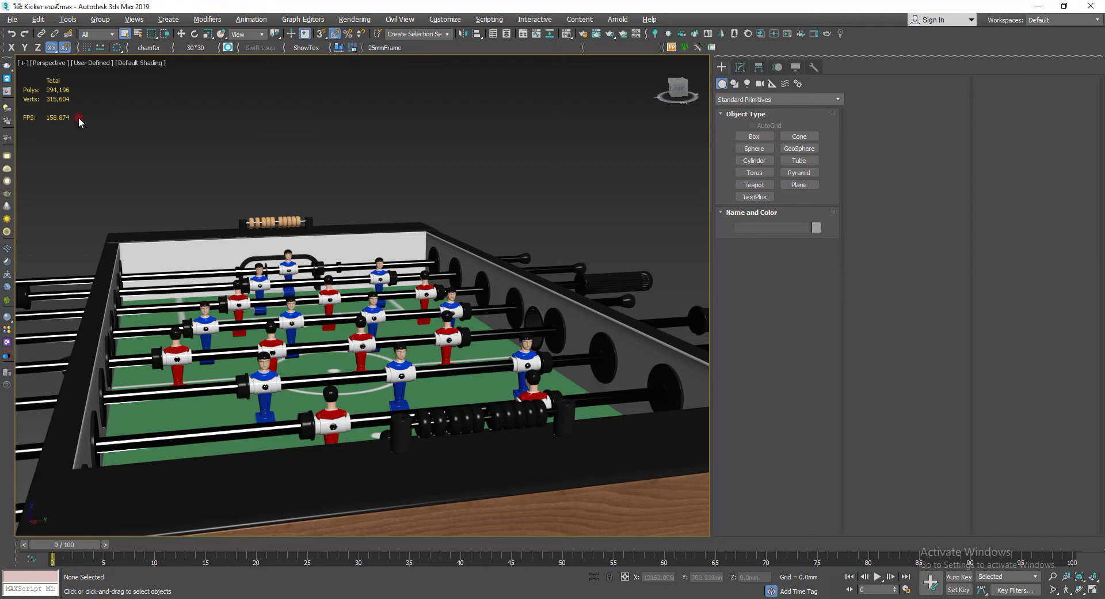
Orbit around the table, toggle Edged Faces on and off, and zoom out to frame it.
{"action": "middle_click_drag", "start_coordinate": [79, 116], "coordinate": [344, 335], "text": "alt"}
{"action": "scroll", "coordinate": [344, 335], "scroll_direction": "down", "scroll_amount": 3}
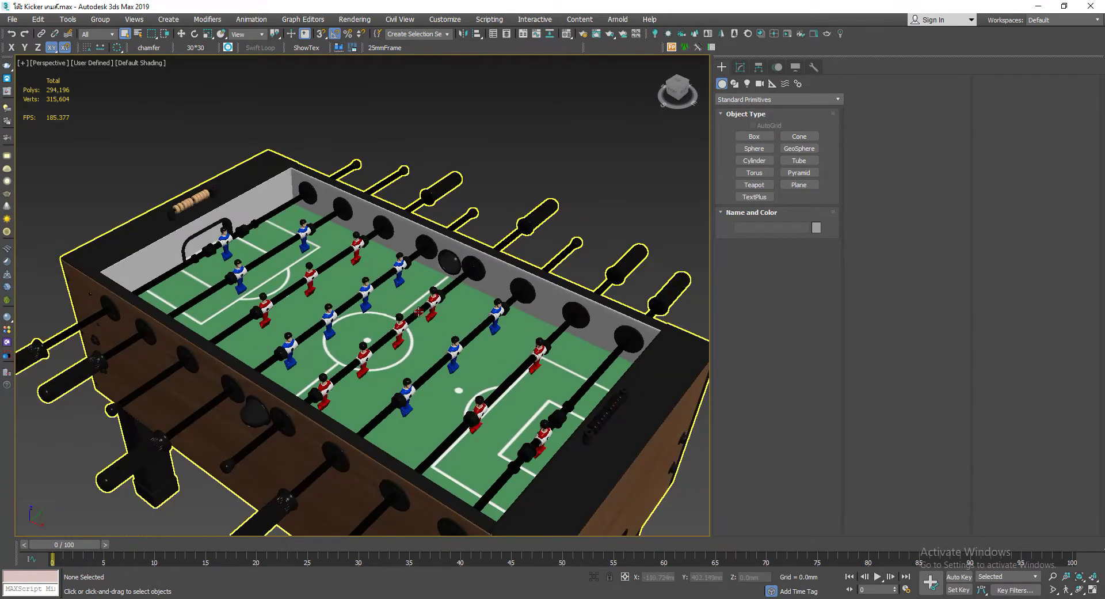
{"action": "middle_click_drag", "start_coordinate": [429, 306], "coordinate": [521, 339], "text": "alt"}
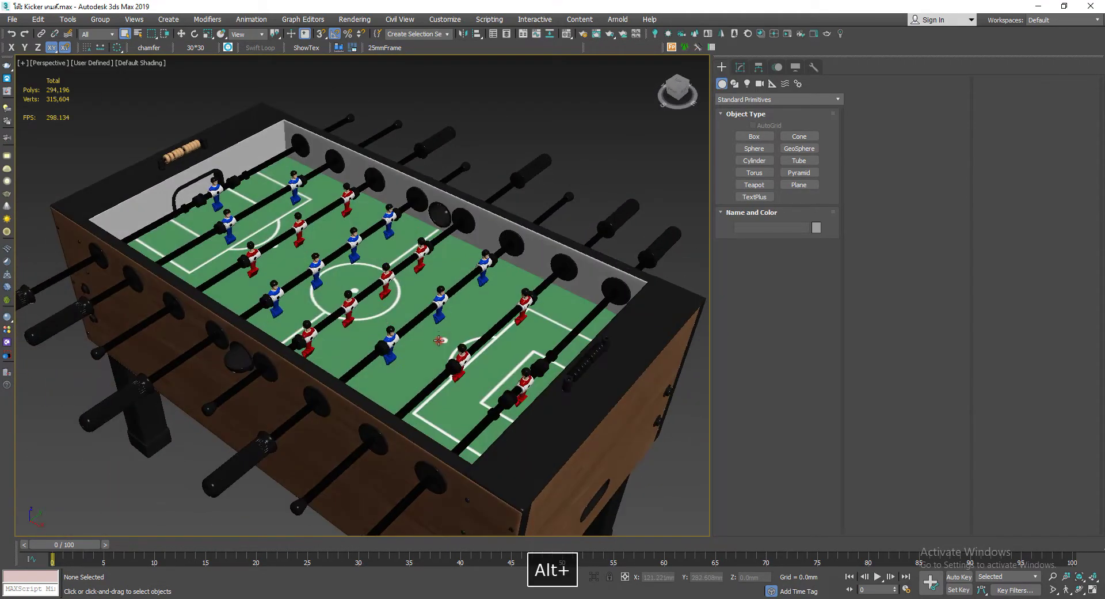
{"action": "key", "text": "F4"}
{"action": "mouse_move", "coordinate": [522, 281]}
{"action": "middle_mouse_down", "text": "alt"}
{"action": "mouse_move", "coordinate": [441, 407]}
{"action": "mouse_move", "coordinate": [444, 371]}
{"action": "mouse_move", "coordinate": [389, 360]}
{"action": "mouse_move", "coordinate": [393, 329]}
{"action": "mouse_move", "coordinate": [403, 345]}
{"action": "mouse_move", "coordinate": [748, 353]}
{"action": "middle_mouse_up", "text": "alt"}
{"action": "scroll", "coordinate": [441, 406], "scroll_direction": "up", "scroll_amount": 3}
{"action": "scroll", "coordinate": [441, 407], "scroll_direction": "up", "scroll_amount": 3}
{"action": "key", "text": "F4"}
{"action": "scroll", "coordinate": [403, 346], "scroll_direction": "down", "scroll_amount": 3}
Draw a large Box069, about 3359.8 × 5556.8 × 1817.2 mm, over the table with Edit Poly.
{"action": "key", "text": "z"}
{"action": "key", "text": "t"}
{"action": "left_click", "coordinate": [754, 137]}
{"action": "scroll", "coordinate": [310, 183], "scroll_direction": "down", "scroll_amount": 2}
{"action": "scroll", "coordinate": [310, 182], "scroll_direction": "down", "scroll_amount": 2}
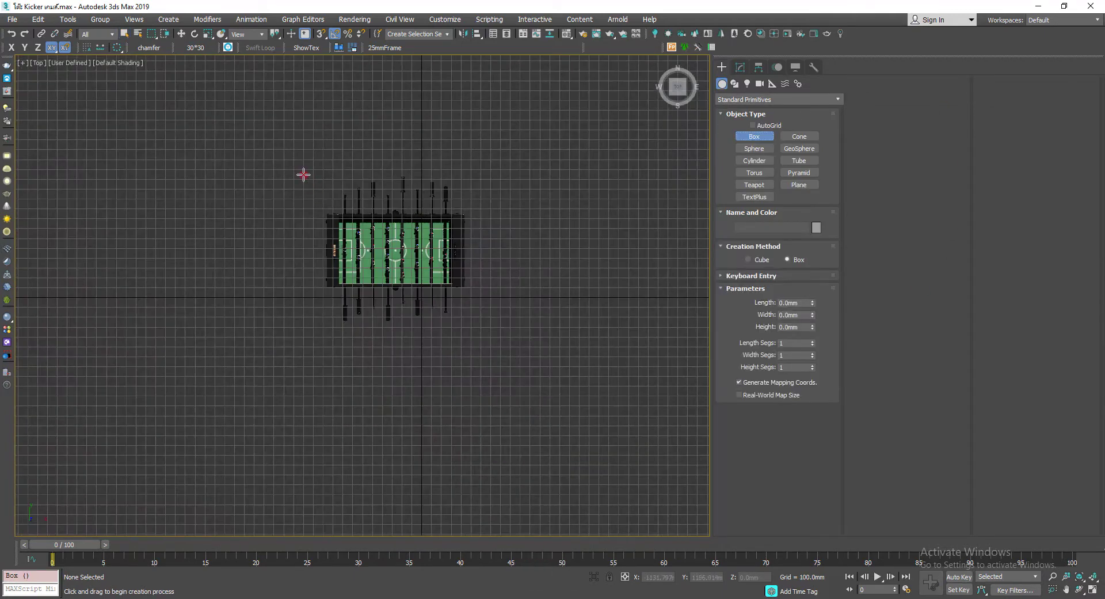
{"action": "left_click_drag", "start_coordinate": [145, 119], "coordinate": [692, 450]}
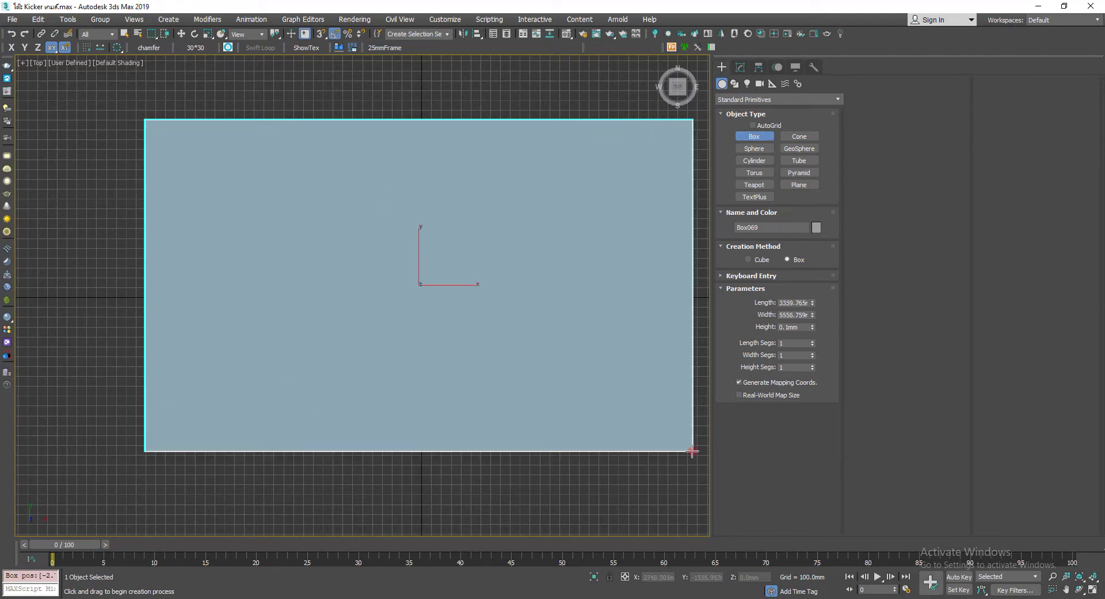
{"action": "left_click", "coordinate": [665, 273]}
{"action": "right_click", "coordinate": [624, 281]}
{"action": "middle_click_drag", "start_coordinate": [587, 306], "coordinate": [599, 254], "text": "alt"}
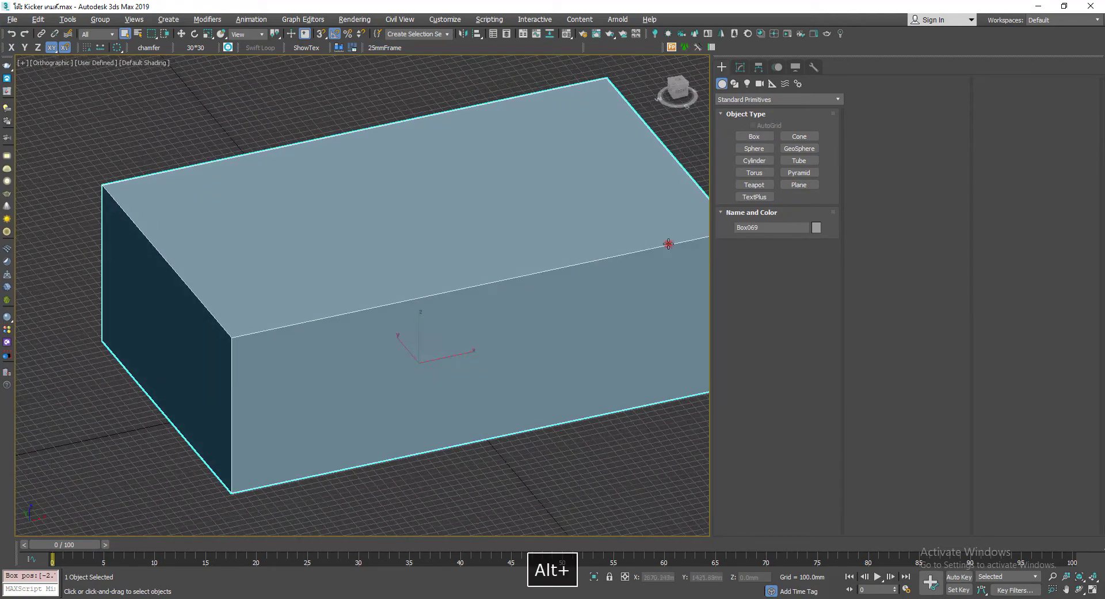
{"action": "left_click", "coordinate": [740, 68]}
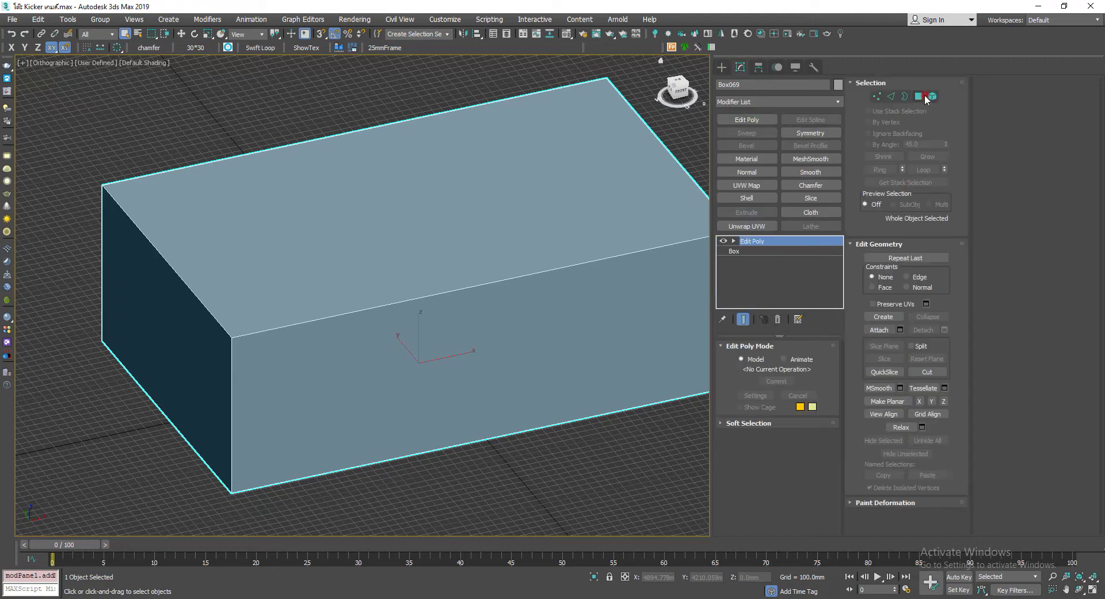
In Polygon mode, delete Box069's front, top, right and left faces.
{"action": "key", "text": "4"}
{"action": "left_click", "coordinate": [612, 309]}
{"action": "key", "text": "Delete"}
{"action": "left_click", "coordinate": [575, 210]}
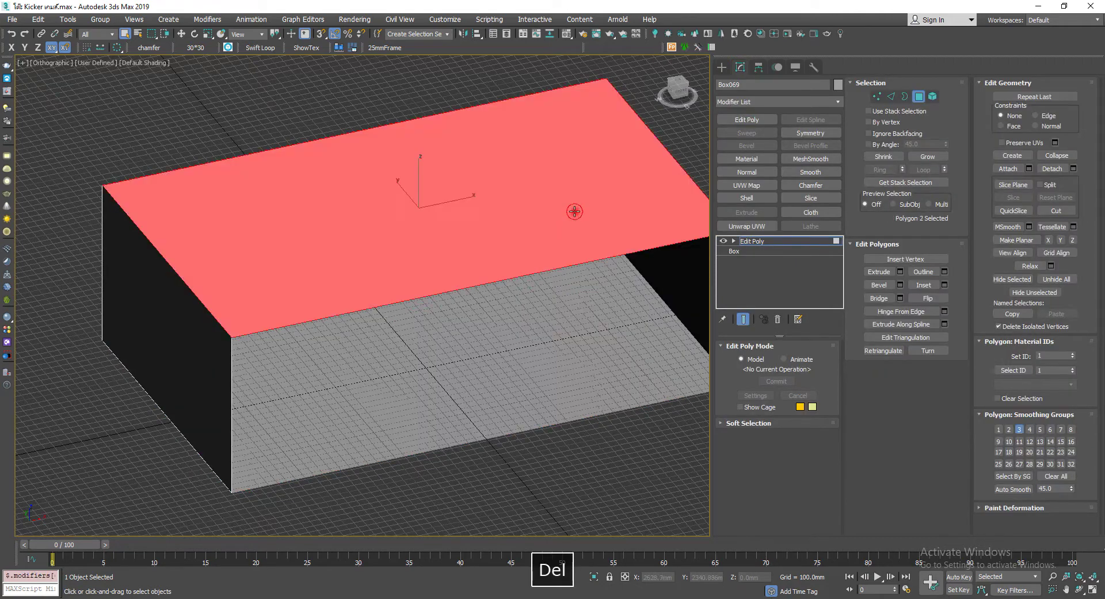
{"action": "key", "text": "Delete"}
{"action": "left_click", "coordinate": [693, 247]}
{"action": "key", "text": "Delete"}
{"action": "left_click", "coordinate": [132, 373]}
{"action": "key", "text": "Delete"}
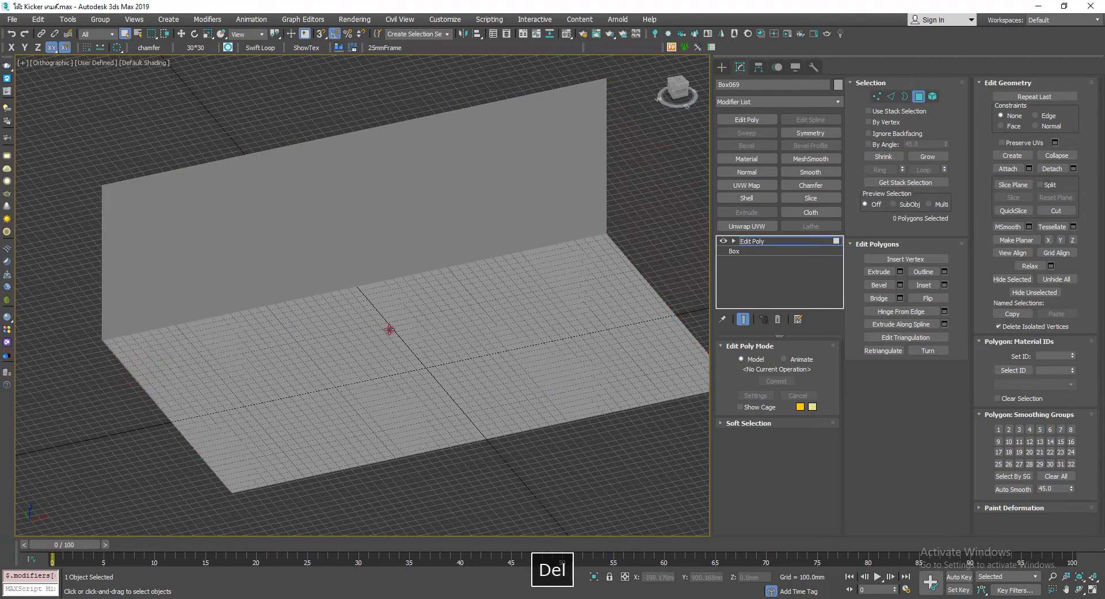
{"action": "right_click", "coordinate": [418, 321]}
Switch to Element mode and a wireframe Front view, then window-select the backdrop geometry.
{"action": "middle_click_drag", "start_coordinate": [328, 434], "coordinate": [346, 414], "text": "alt"}
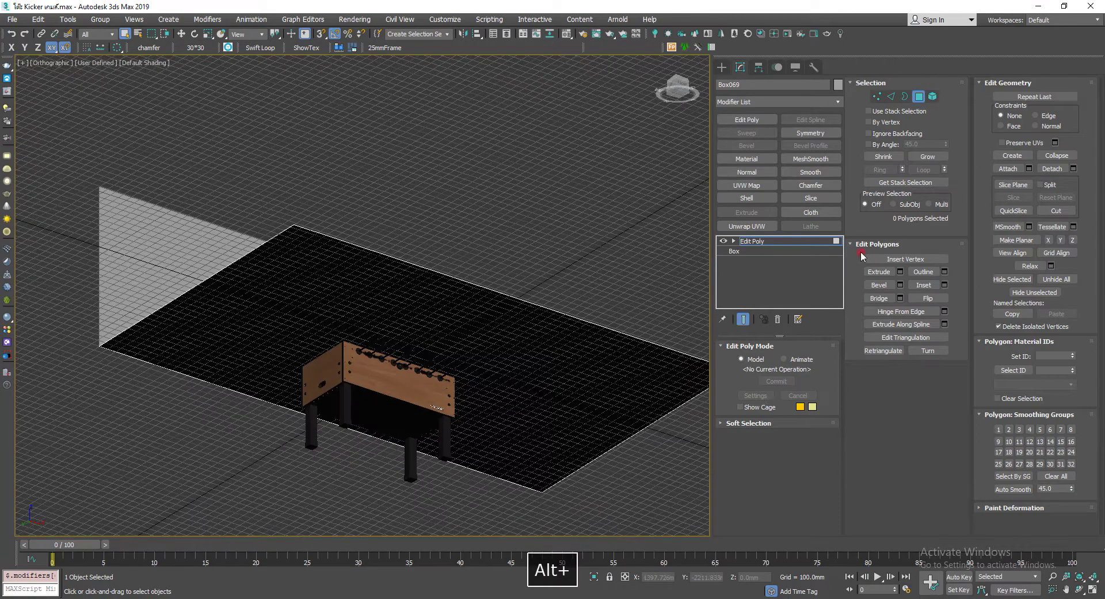
{"action": "left_click", "coordinate": [928, 99]}
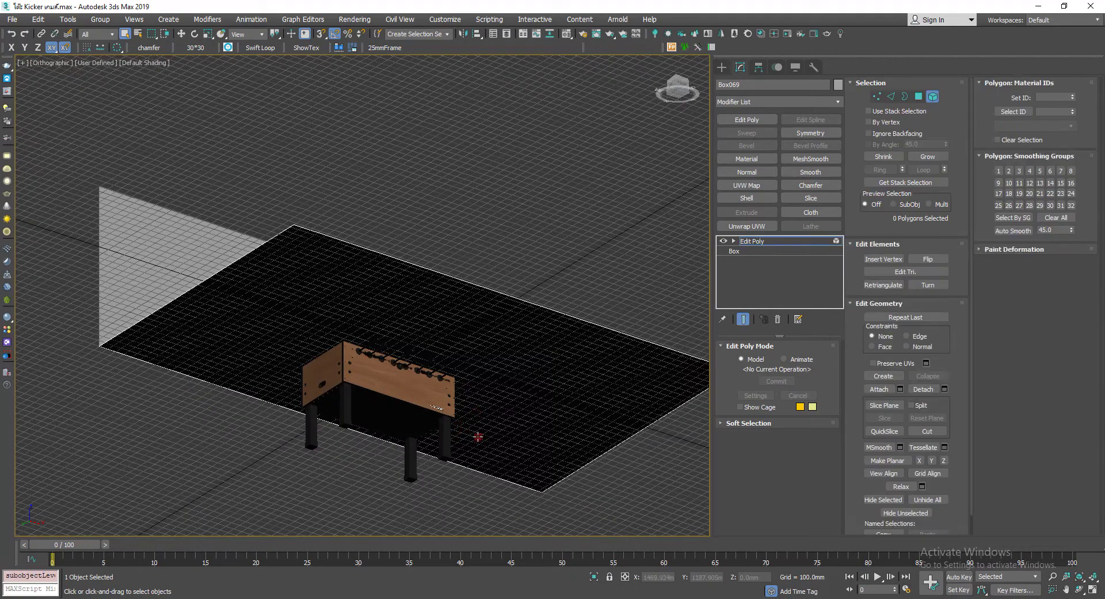
{"action": "key", "text": "f"}
{"action": "key", "text": "z"}
{"action": "left_click", "coordinate": [166, 33]}
{"action": "left_click_drag", "start_coordinate": [481, 432], "coordinate": [477, 355]}
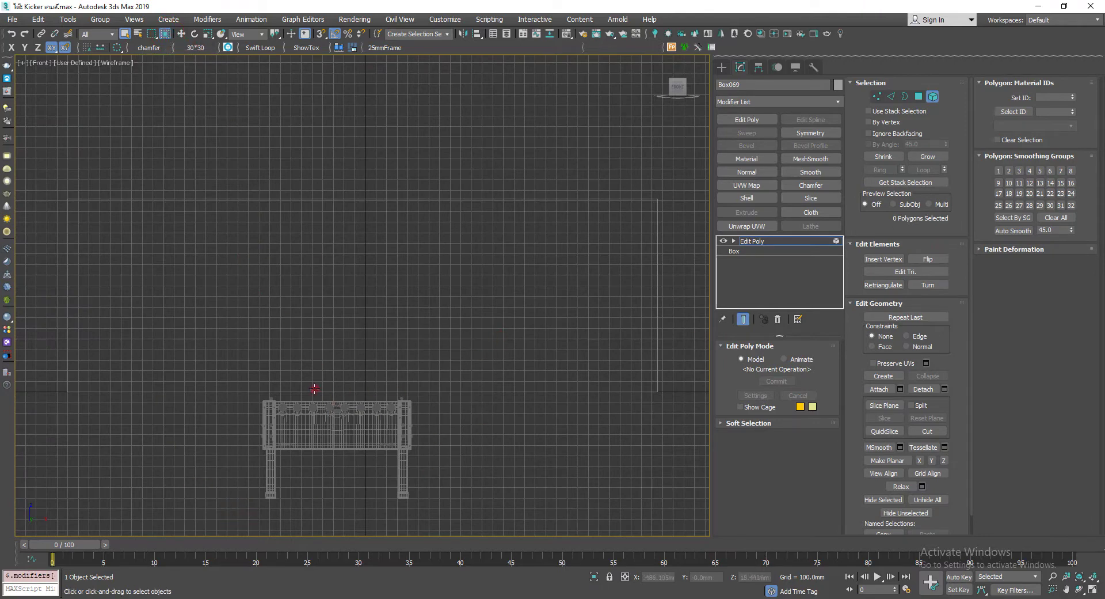
Select the foosball table parts and group them as Group004.
{"action": "left_click", "coordinate": [935, 98]}
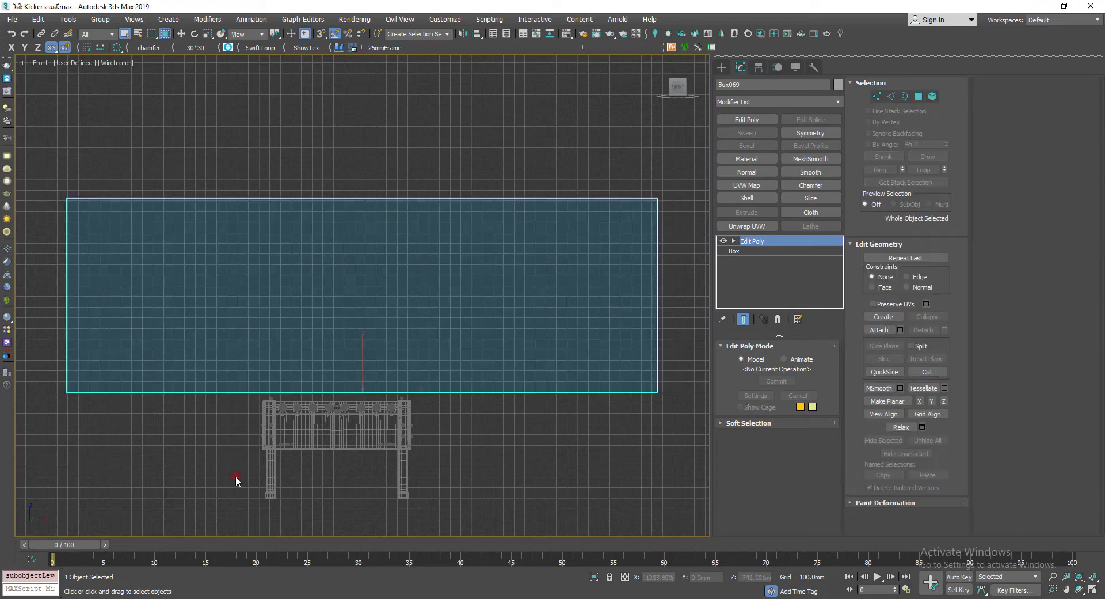
{"action": "left_click", "coordinate": [412, 414]}
{"action": "middle_click_drag", "start_coordinate": [412, 413], "coordinate": [375, 405], "text": "alt"}
{"action": "key", "text": "w"}
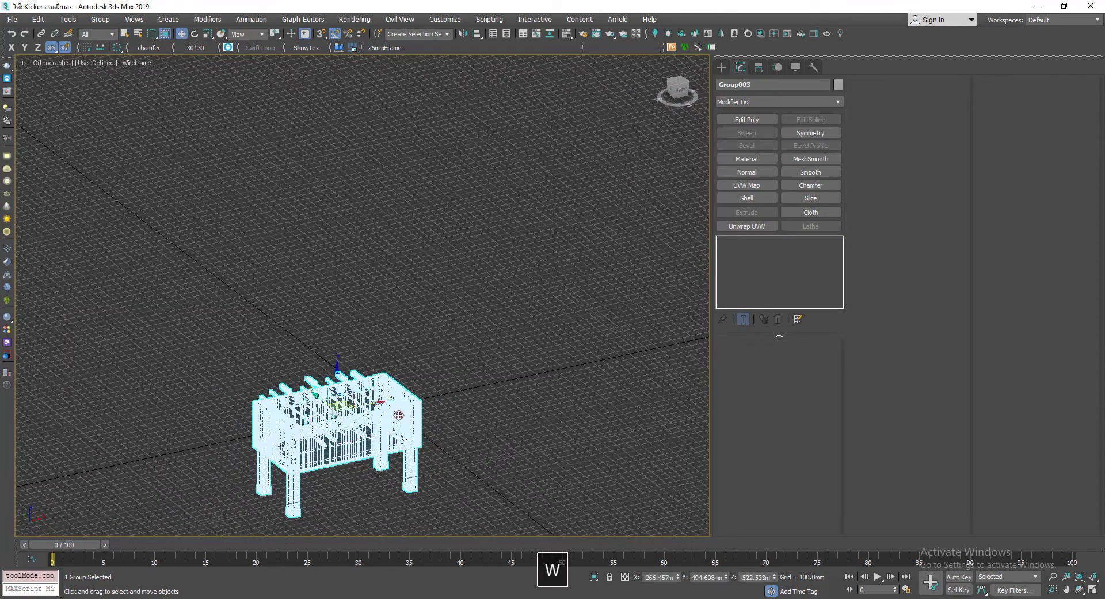
{"action": "key", "text": "F3"}
{"action": "left_click", "coordinate": [100, 19]}
{"action": "left_click", "coordinate": [99, 33]}
{"action": "left_click", "coordinate": [567, 325]}
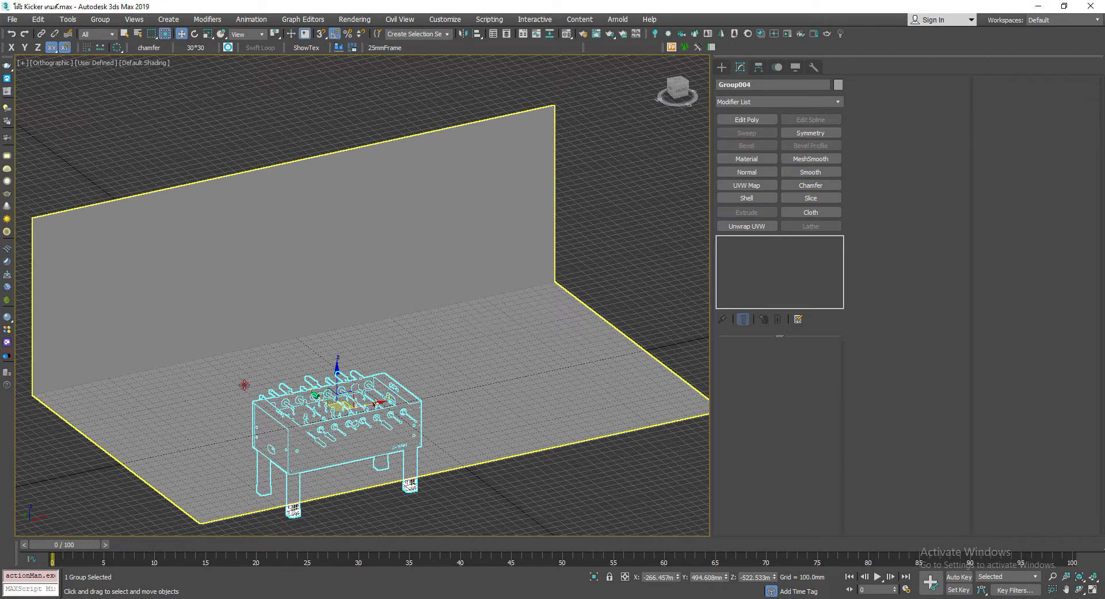
Raise Group004 straight up above the floor, then select the wall-and-floor backdrop.
{"action": "left_click_drag", "start_coordinate": [337, 377], "coordinate": [378, 225]}
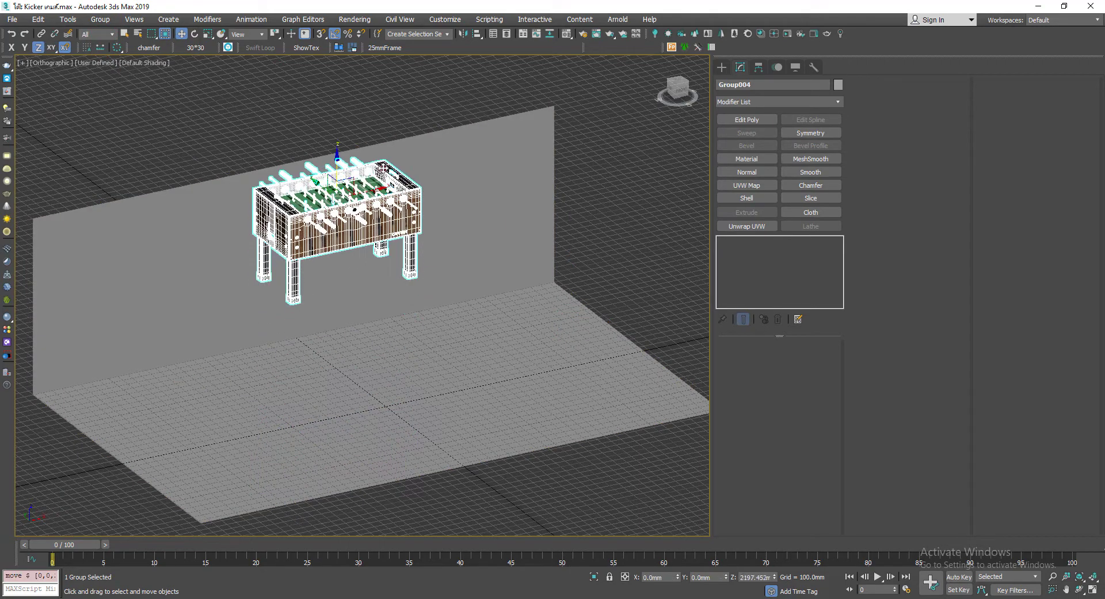
{"action": "left_click", "coordinate": [480, 35]}
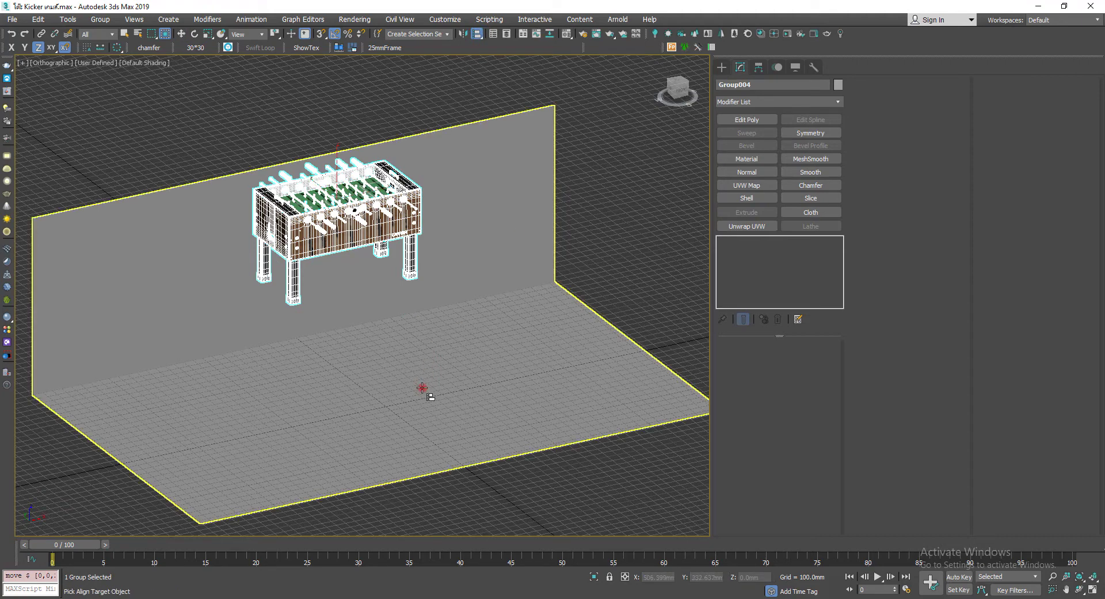
{"action": "key", "text": "w"}
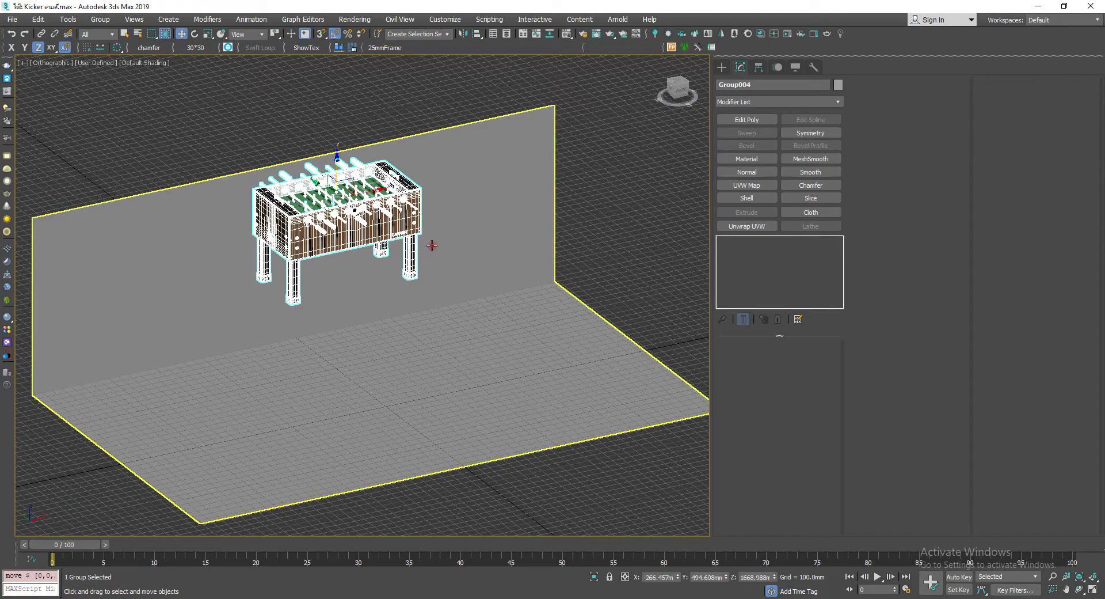
{"action": "mouse_move", "coordinate": [435, 379]}
{"action": "middle_mouse_down", "text": "alt"}
{"action": "mouse_move", "coordinate": [316, 338]}
{"action": "mouse_move", "coordinate": [345, 288]}
{"action": "middle_mouse_up", "text": "alt"}
{"action": "left_click", "coordinate": [316, 339]}
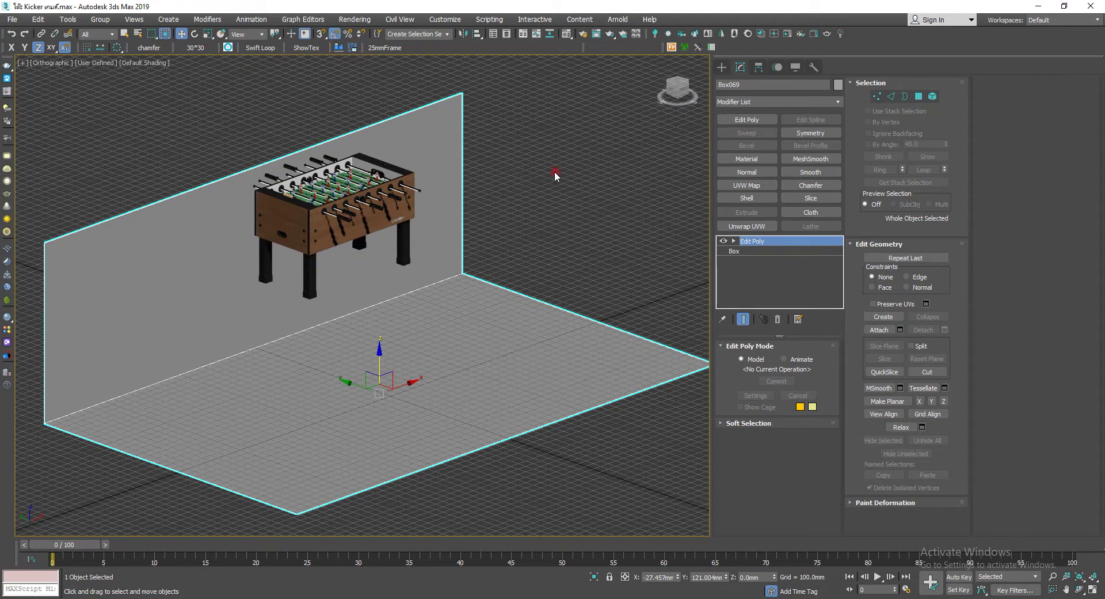
Select Group004 and pick the backdrop Box069 as its Align target.
{"action": "middle_click_drag", "start_coordinate": [286, 184], "coordinate": [307, 200]}
{"action": "left_click", "coordinate": [359, 224]}
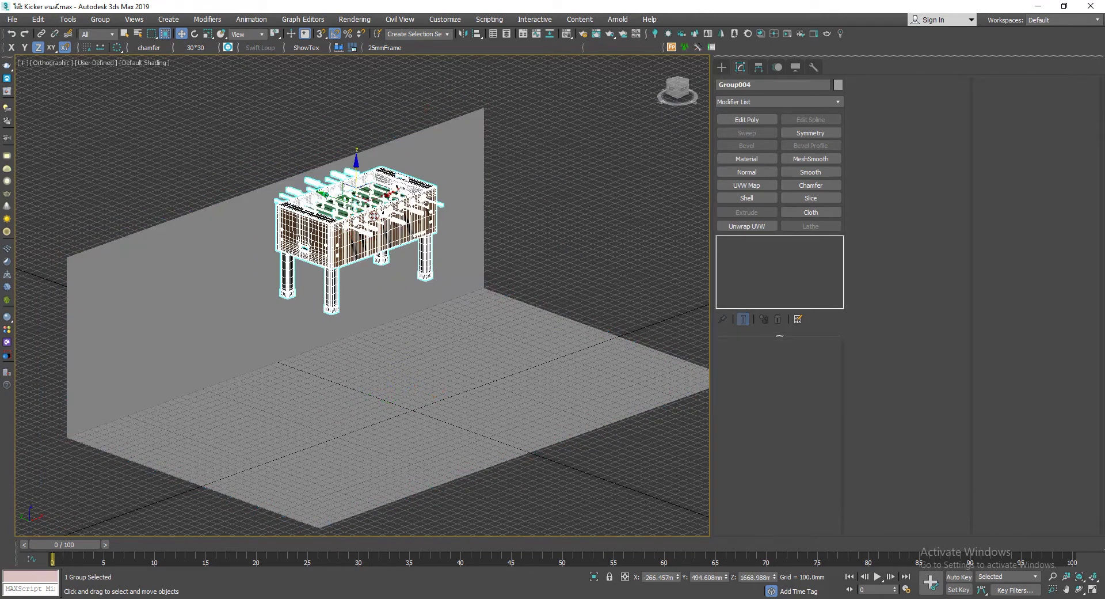
{"action": "left_click", "coordinate": [476, 33]}
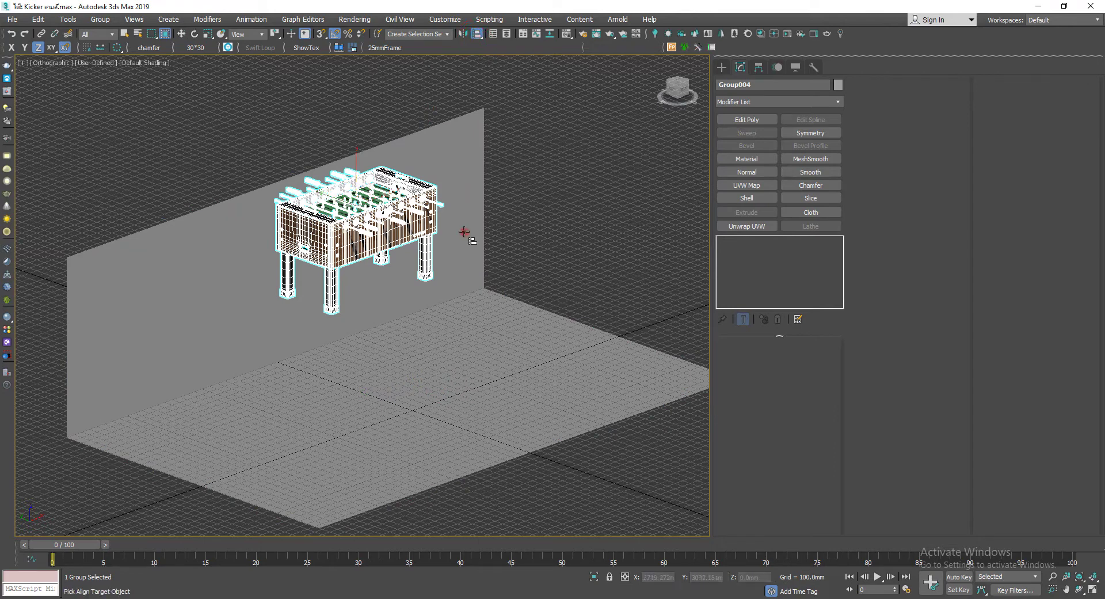
{"action": "left_click", "coordinate": [472, 336]}
Align only Z position, table Minimum to backdrop Minimum, and apply it.
{"action": "left_click", "coordinate": [524, 234]}
{"action": "left_click", "coordinate": [556, 232]}
{"action": "left_click", "coordinate": [518, 258]}
{"action": "left_click", "coordinate": [568, 295]}
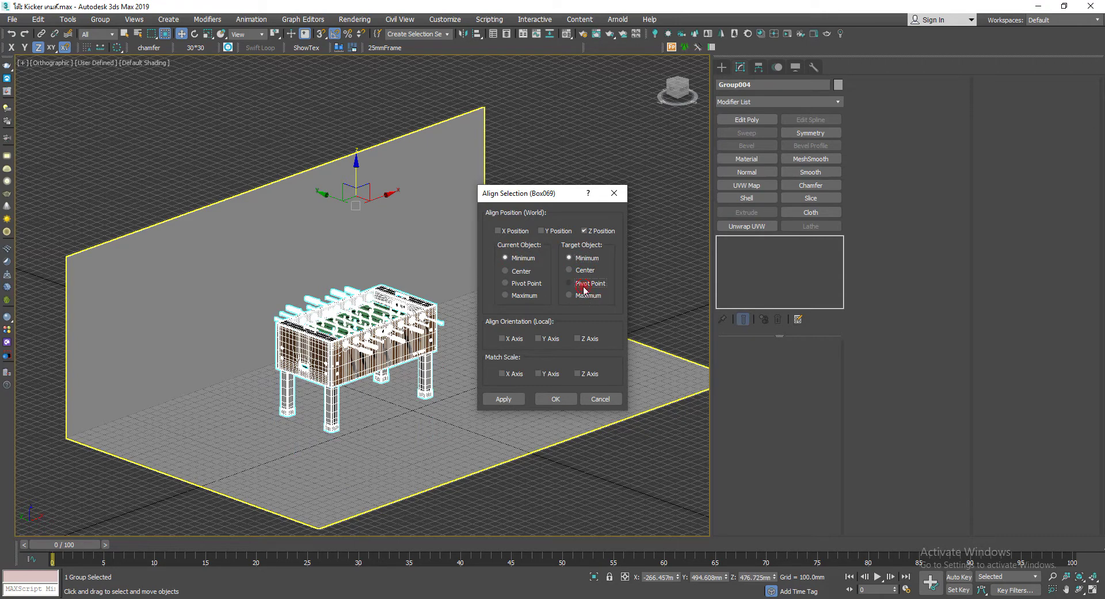
{"action": "left_click", "coordinate": [583, 296]}
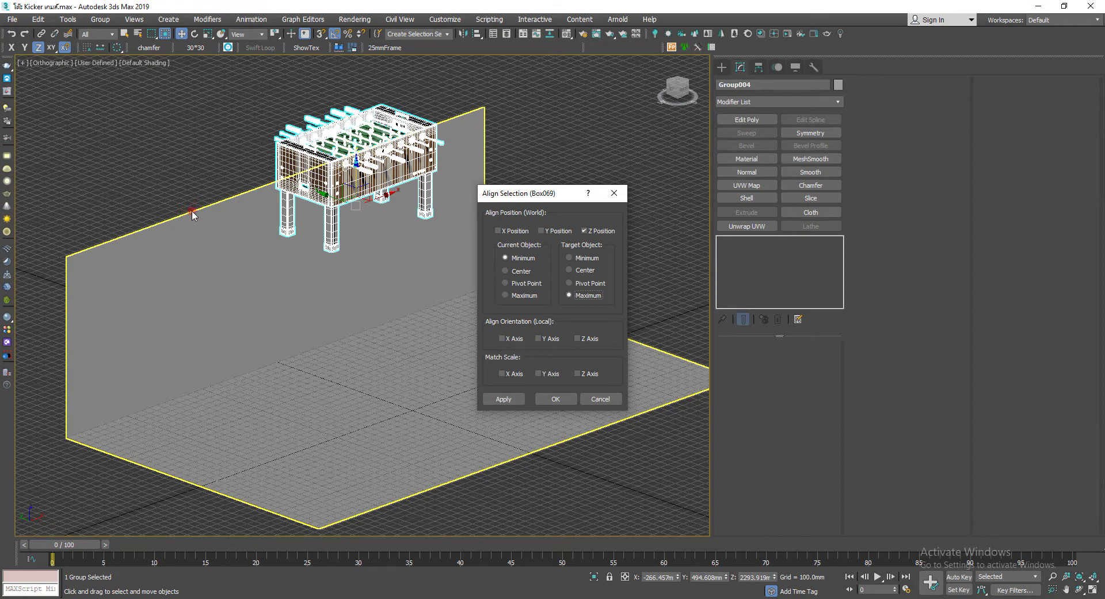
{"action": "left_click", "coordinate": [587, 260]}
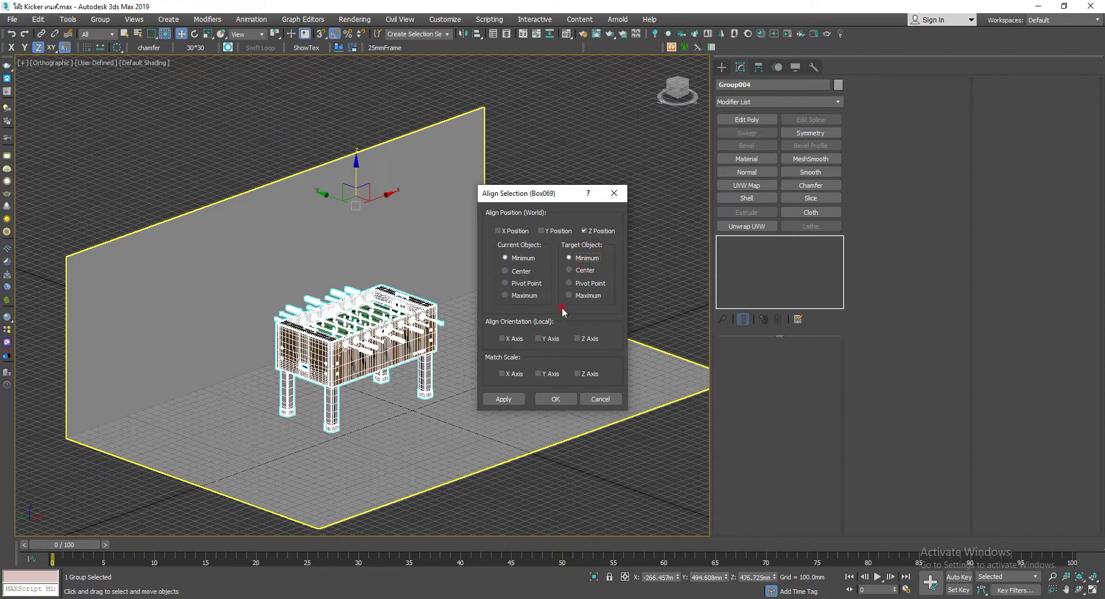
{"action": "left_click", "coordinate": [566, 398]}
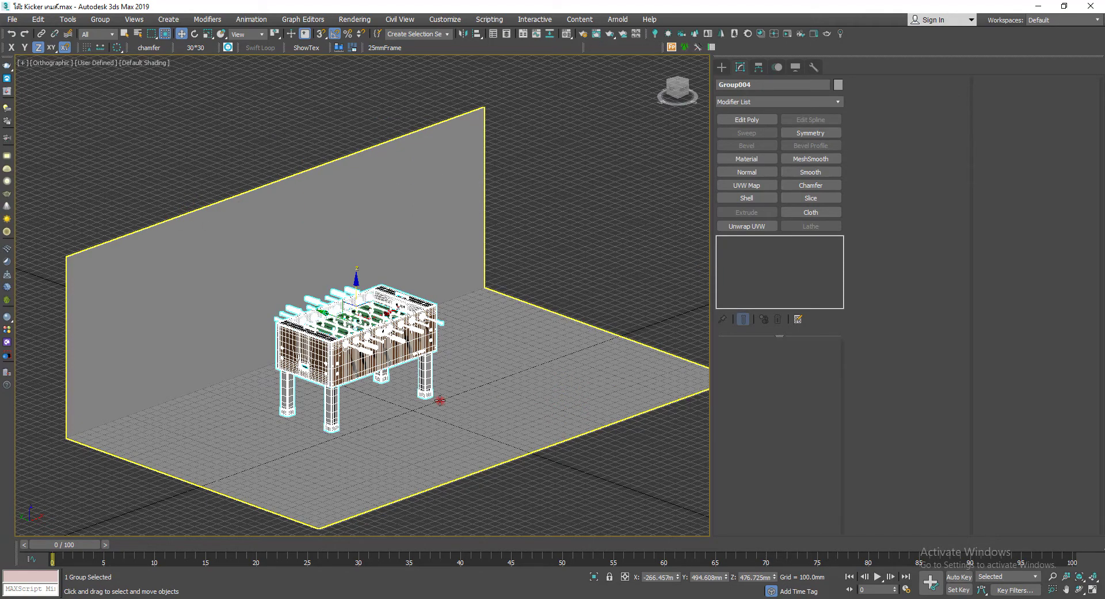
{"action": "key", "text": "p"}
{"action": "key", "text": "z"}
{"action": "mouse_move", "coordinate": [440, 400]}
{"action": "middle_mouse_down", "text": "alt"}
{"action": "mouse_move", "coordinate": [482, 420]}
{"action": "mouse_move", "coordinate": [506, 398]}
{"action": "middle_mouse_up", "text": "alt"}
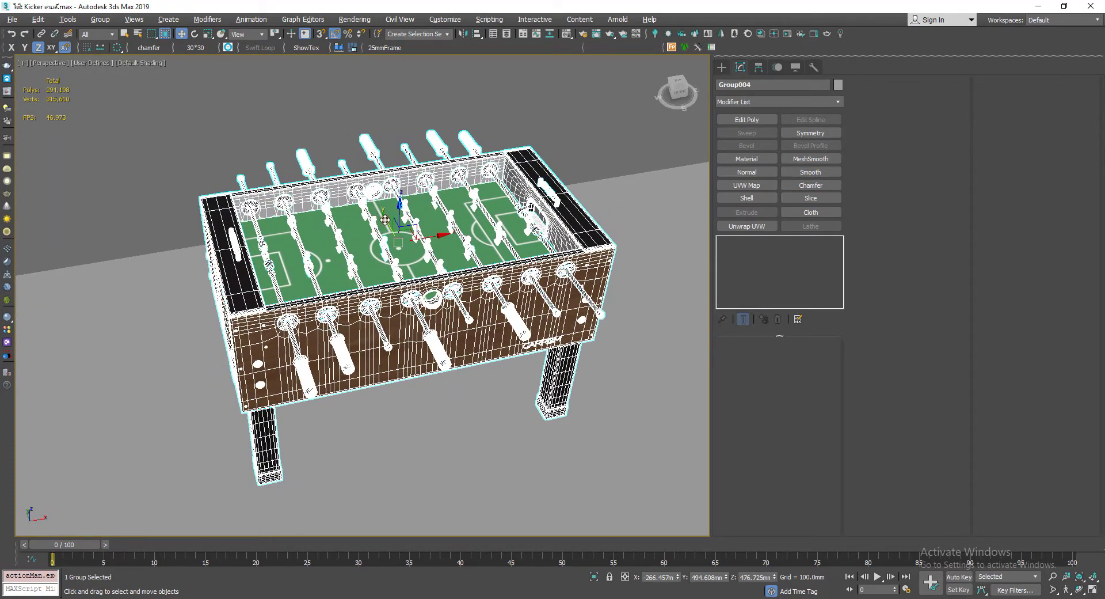
Move Group004 along Y from 494.608 mm to 388.736 mm.
{"action": "left_click_drag", "start_coordinate": [385, 220], "coordinate": [364, 231]}
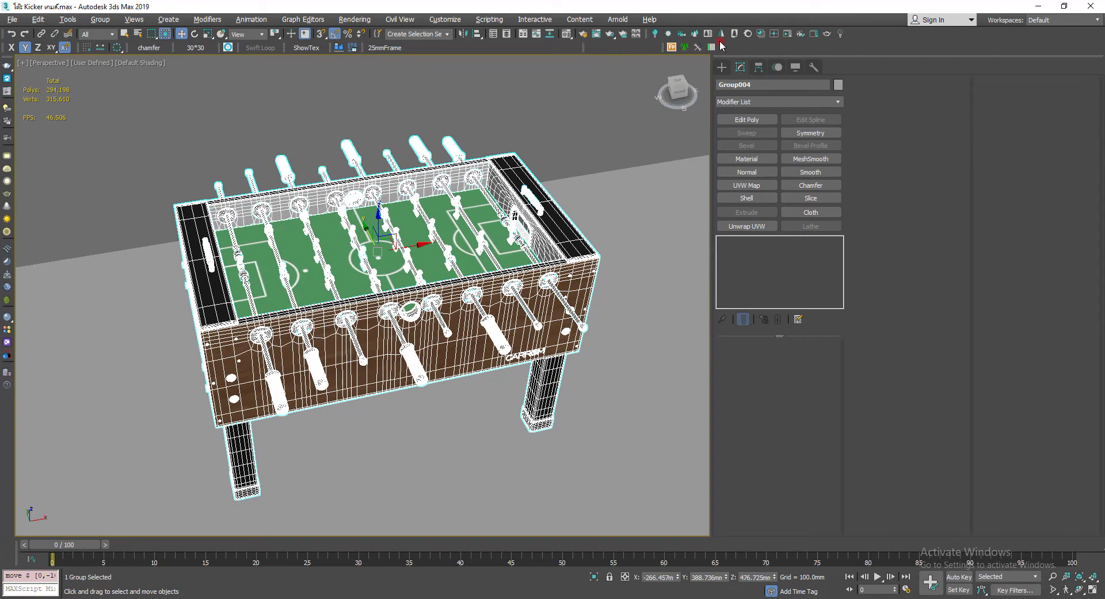
Open the Material Editor in Slate mode, dismiss the warning, and reposition the window.
{"action": "left_click", "coordinate": [571, 37]}
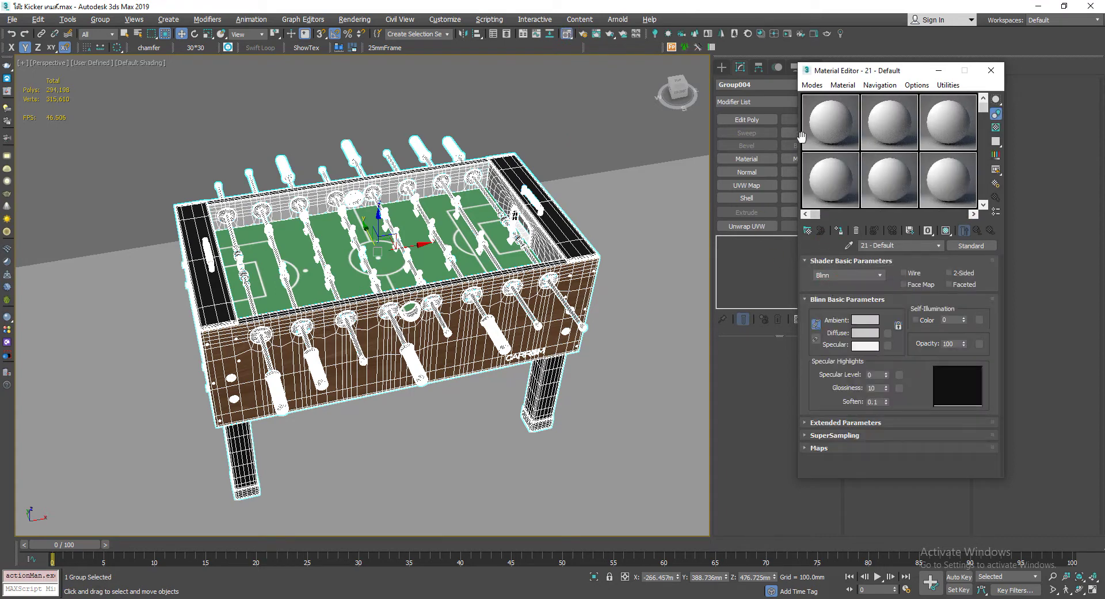
{"action": "left_click", "coordinate": [812, 85]}
{"action": "left_click", "coordinate": [824, 115]}
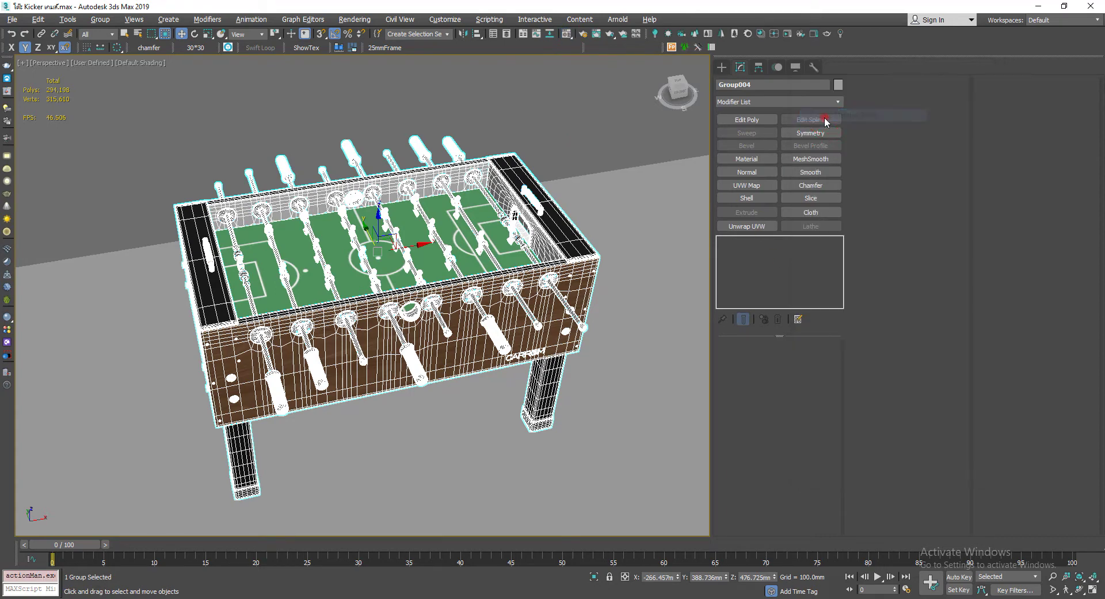
{"action": "left_click", "coordinate": [623, 401]}
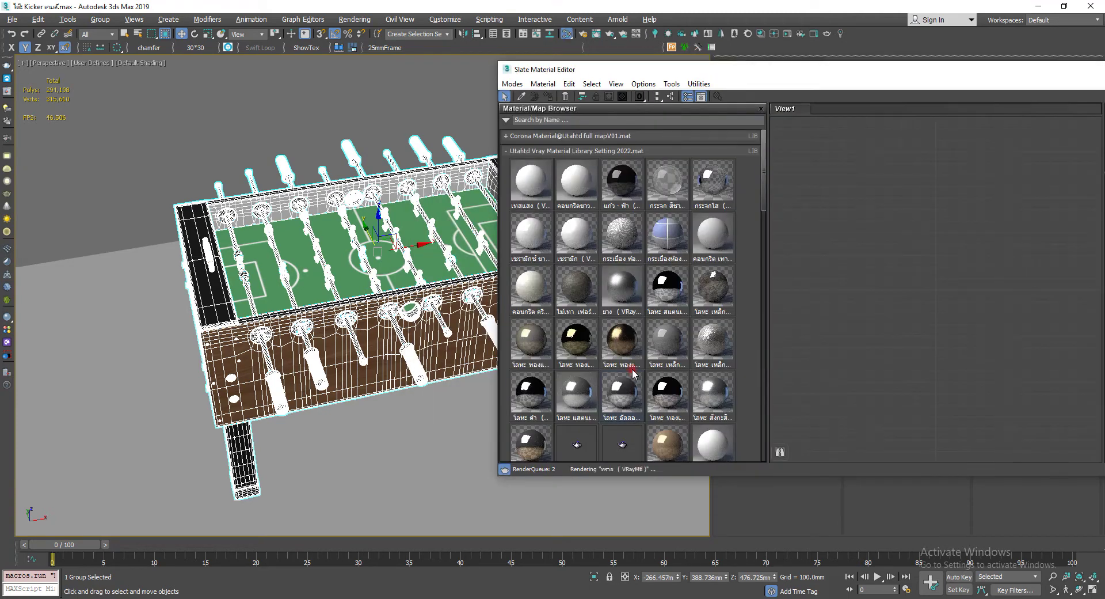
{"action": "left_click_drag", "start_coordinate": [820, 72], "coordinate": [713, 88]}
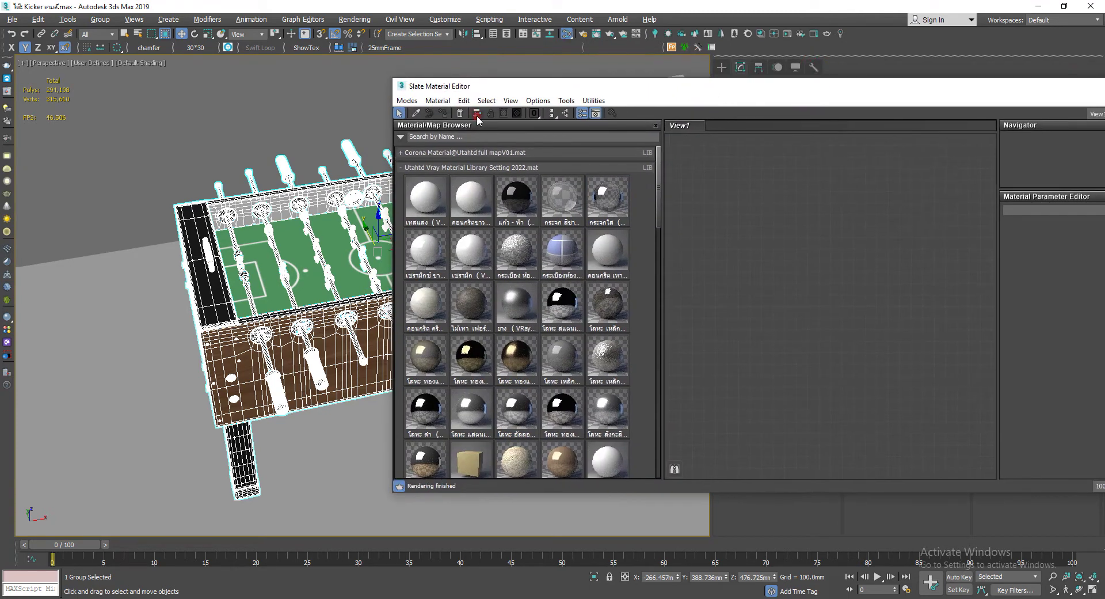
Eyedrop the table's material and inspect Panel_1's Multi/Sub-Object node with its Corona sub-materials.
{"action": "left_click", "coordinate": [416, 113]}
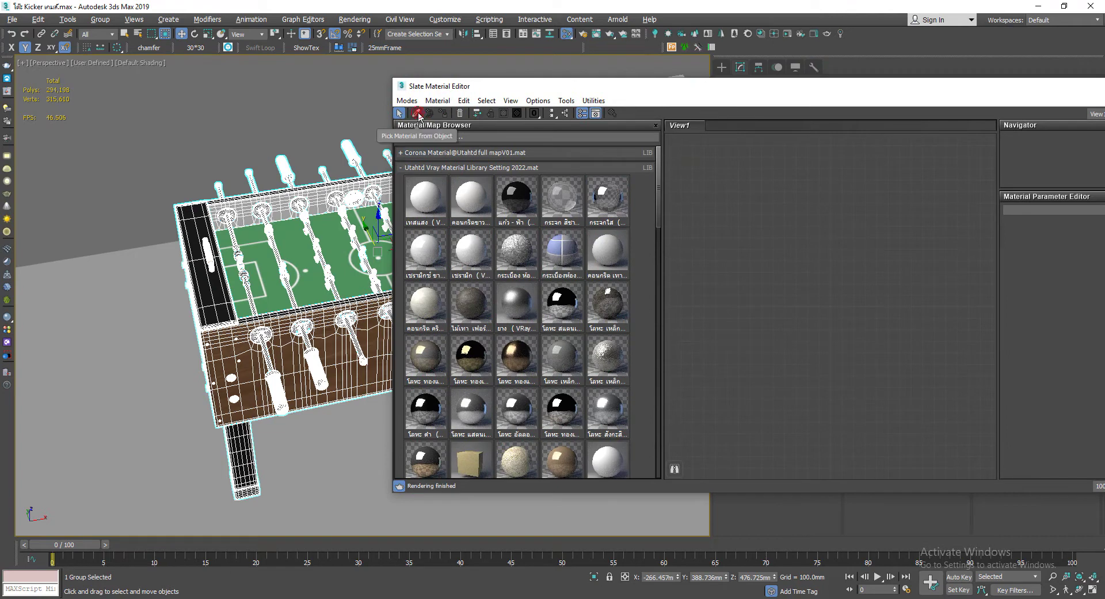
{"action": "left_click", "coordinate": [299, 373]}
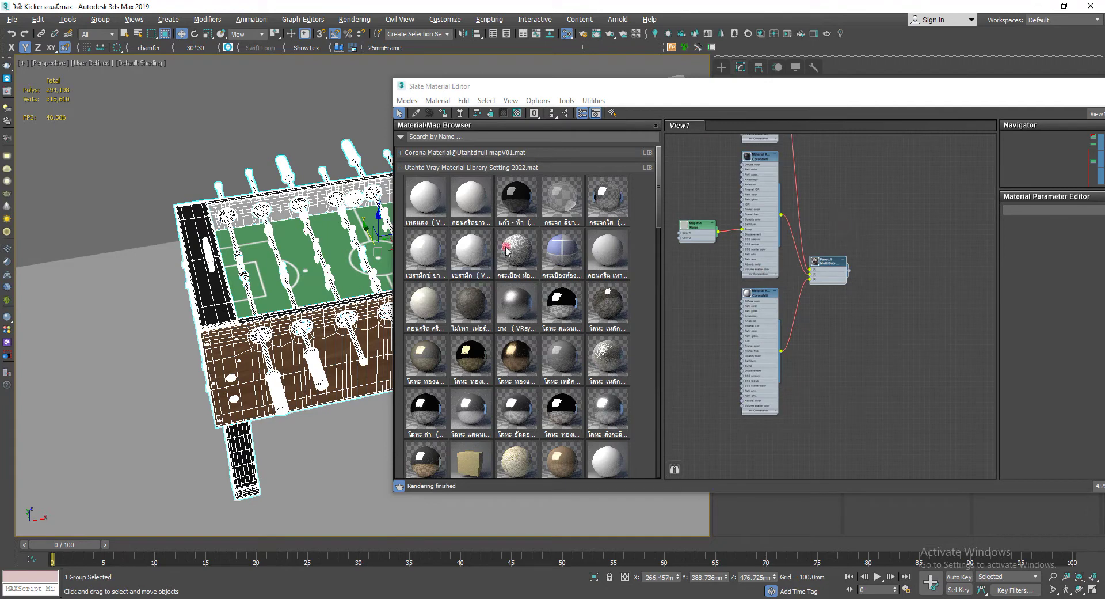
{"action": "left_click", "coordinate": [422, 209]}
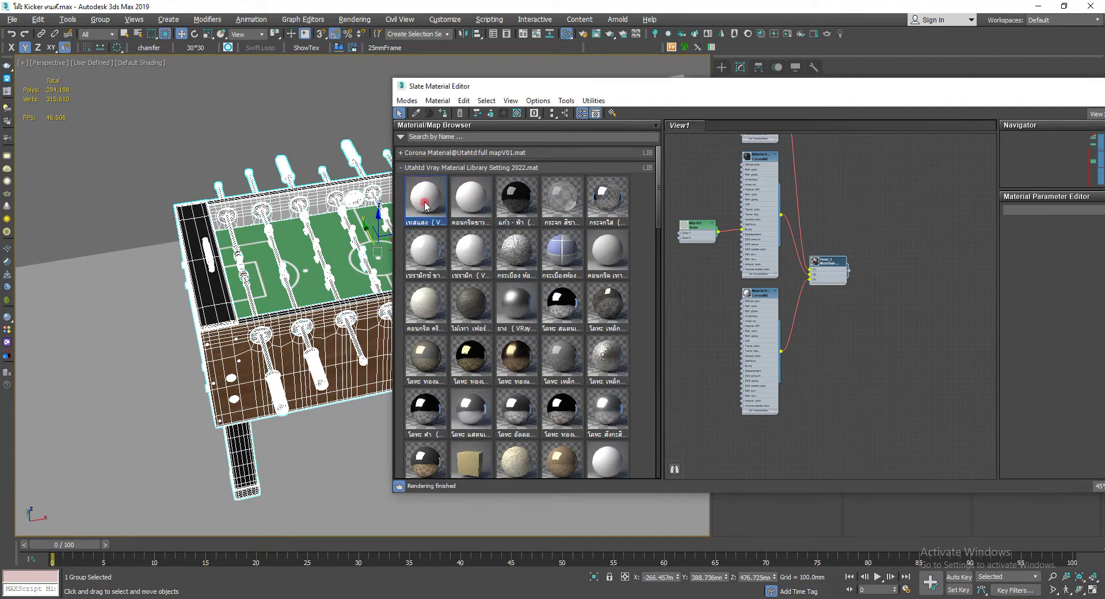
{"action": "scroll", "coordinate": [865, 257], "scroll_direction": "up", "scroll_amount": 4}
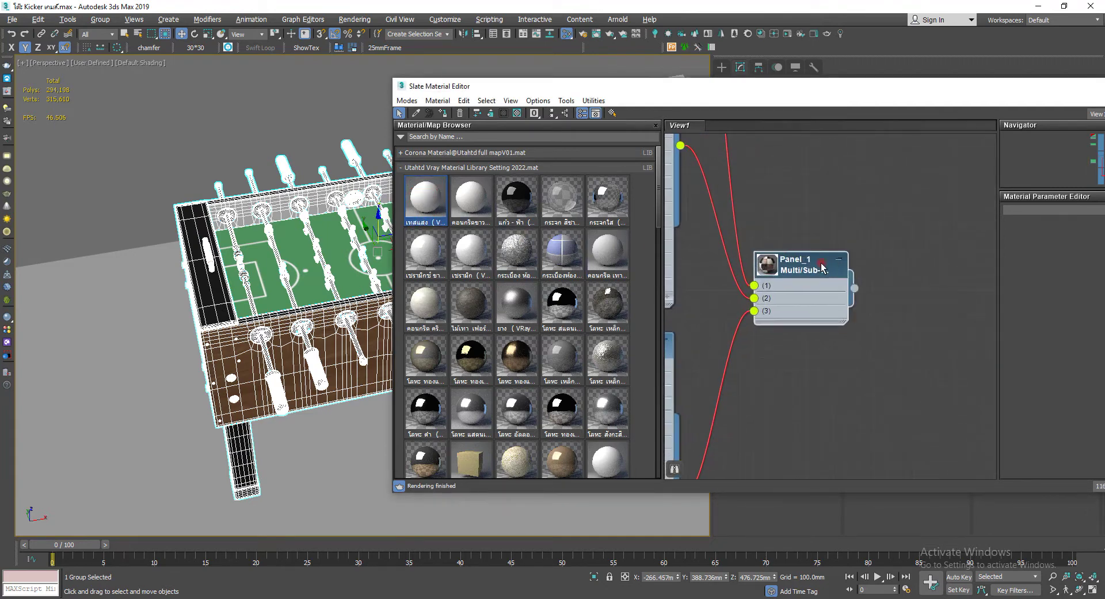
{"action": "double_click", "coordinate": [790, 266]}
{"action": "scroll", "coordinate": [762, 348], "scroll_direction": "down", "scroll_amount": 2}
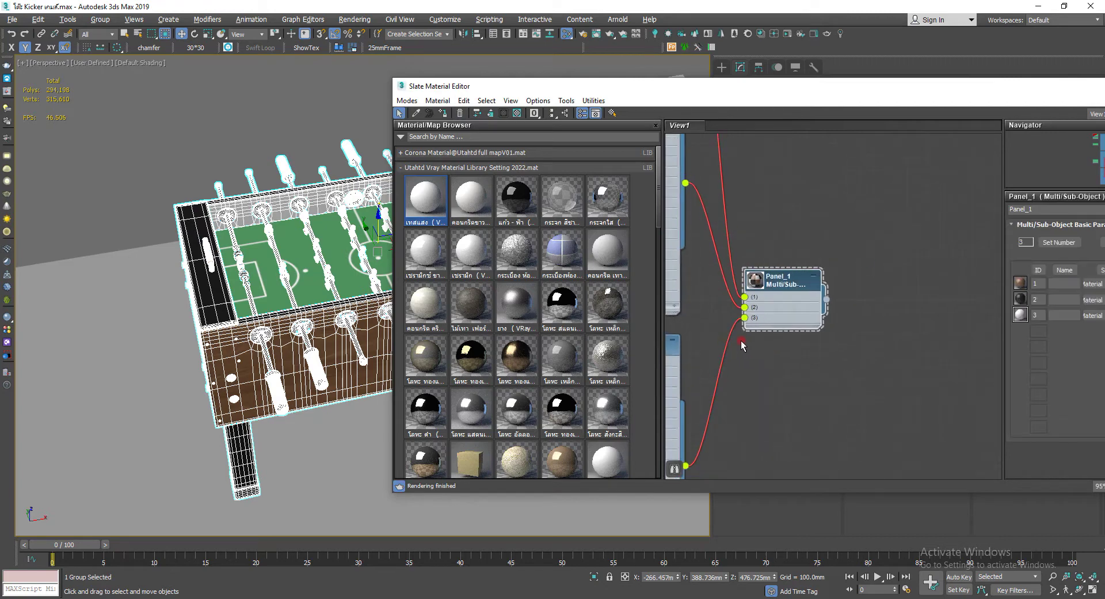
{"action": "middle_click_drag", "start_coordinate": [759, 373], "coordinate": [901, 358]}
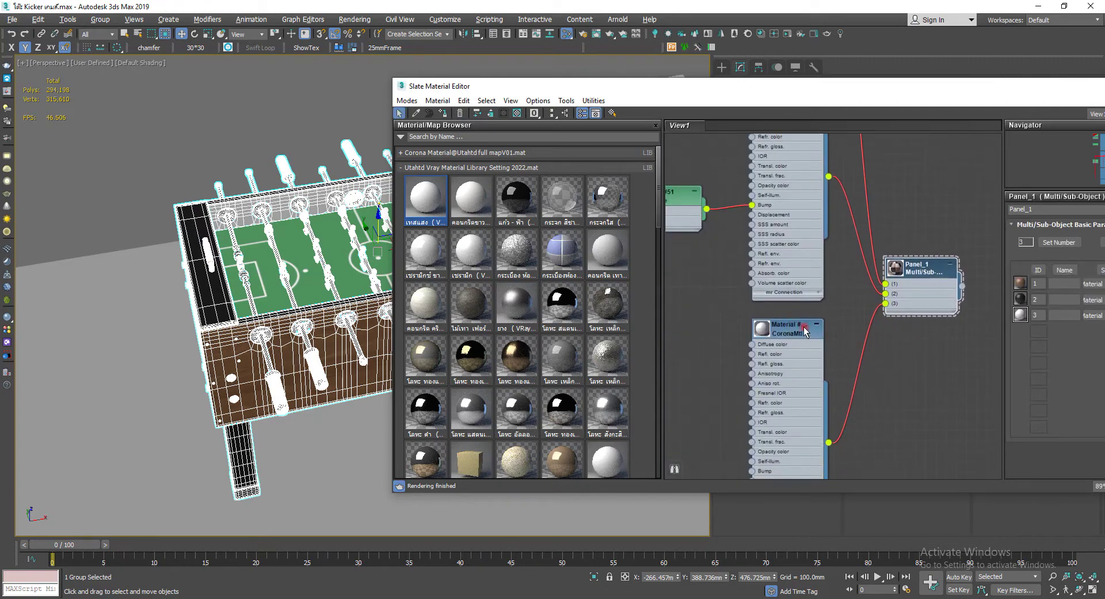
{"action": "middle_click_drag", "start_coordinate": [796, 330], "coordinate": [595, 352]}
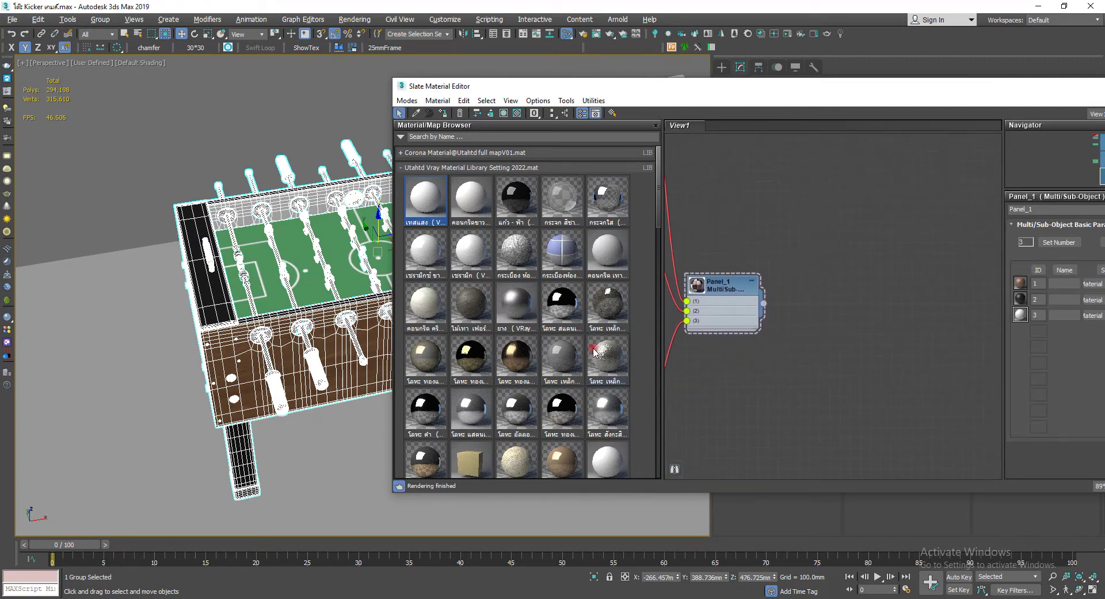
{"action": "middle_click_drag", "start_coordinate": [692, 371], "coordinate": [858, 360]}
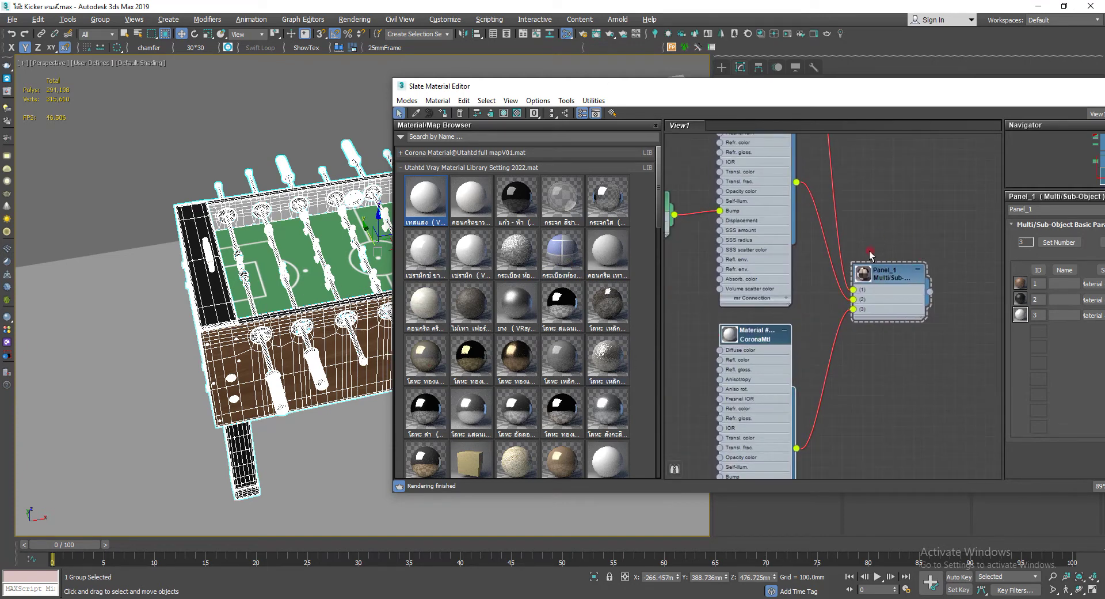
{"action": "left_click_drag", "start_coordinate": [1043, 87], "coordinate": [787, 109]}
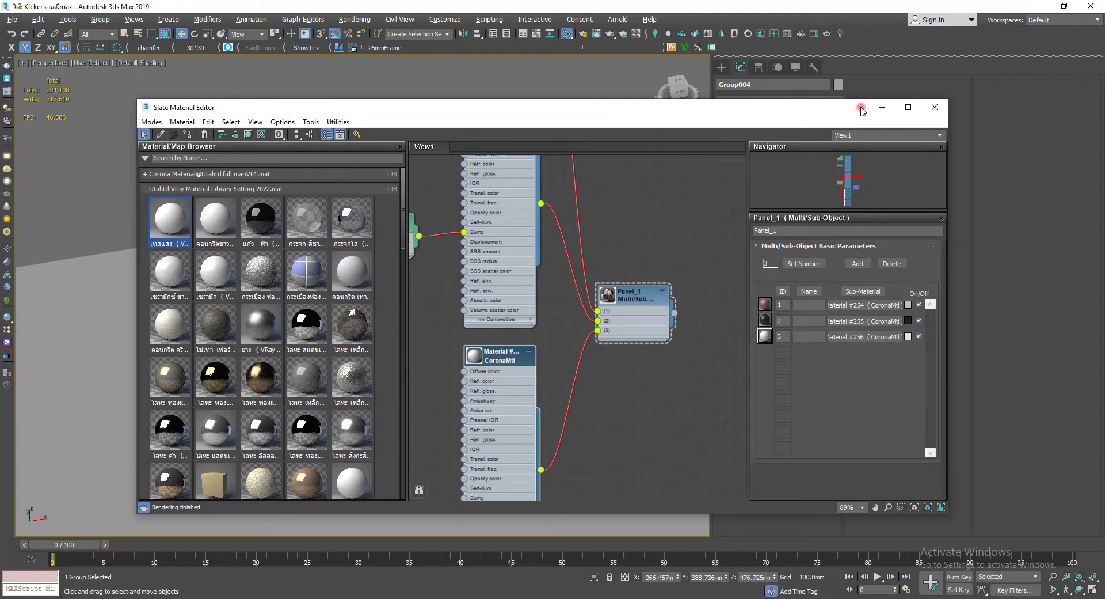
{"action": "left_click", "coordinate": [882, 107]}
Chamfer Box069's floor-to-wall edge by 492.619 mm with 30 segments.
{"action": "middle_click_drag", "start_coordinate": [479, 286], "coordinate": [578, 65]}
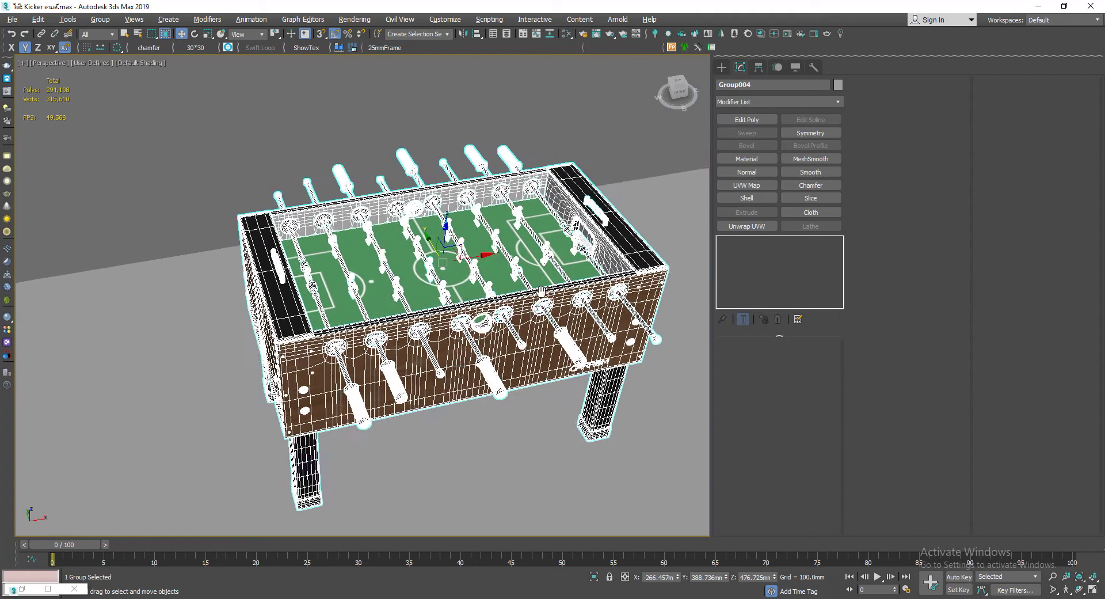
{"action": "left_click", "coordinate": [613, 183]}
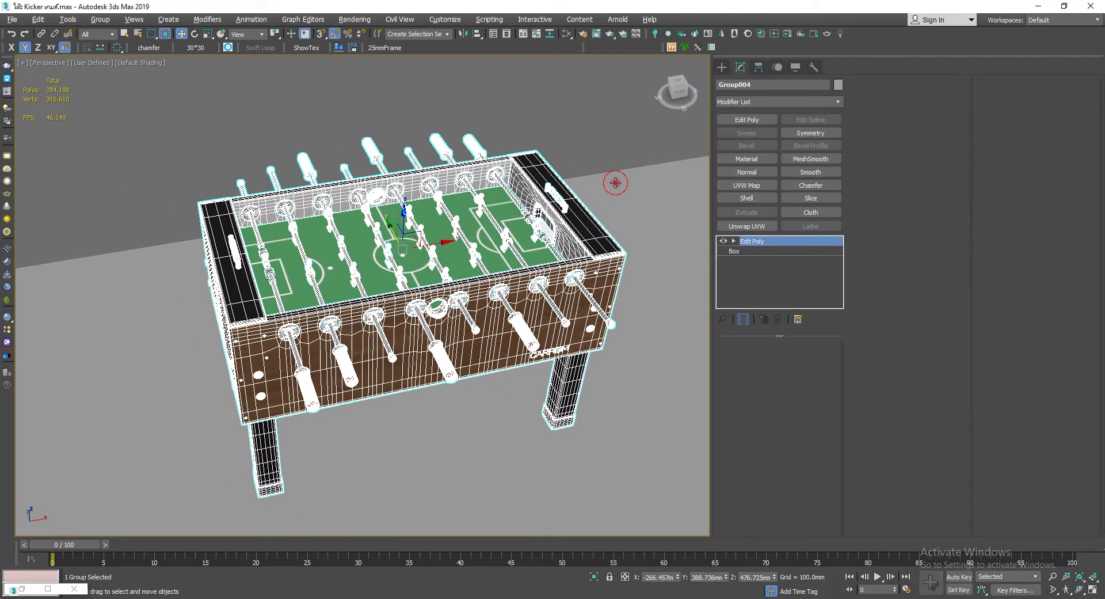
{"action": "left_click", "coordinate": [891, 96]}
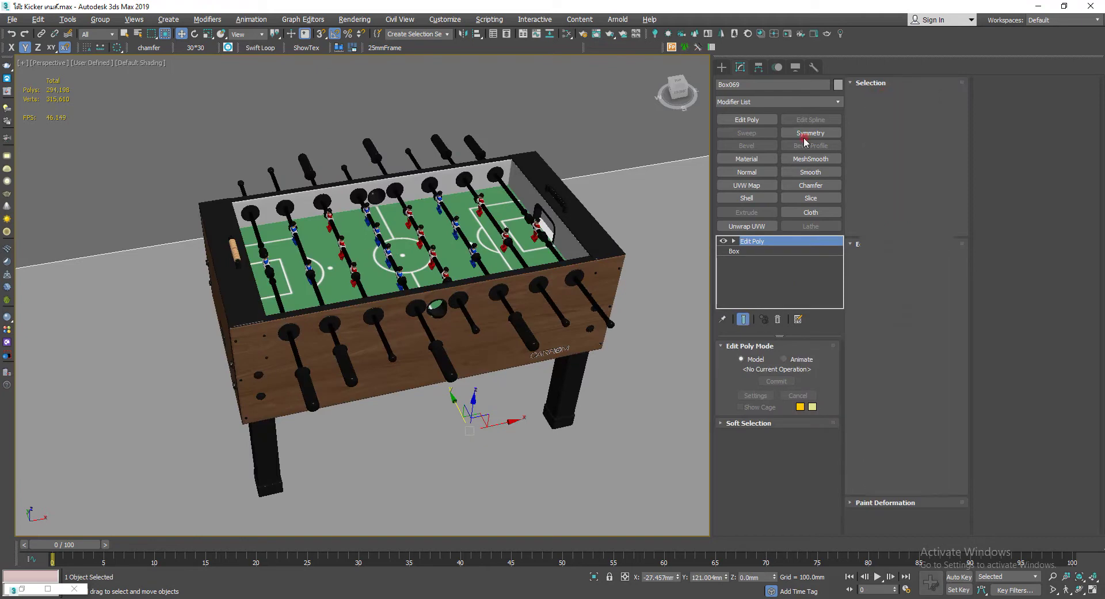
{"action": "left_click", "coordinate": [600, 174]}
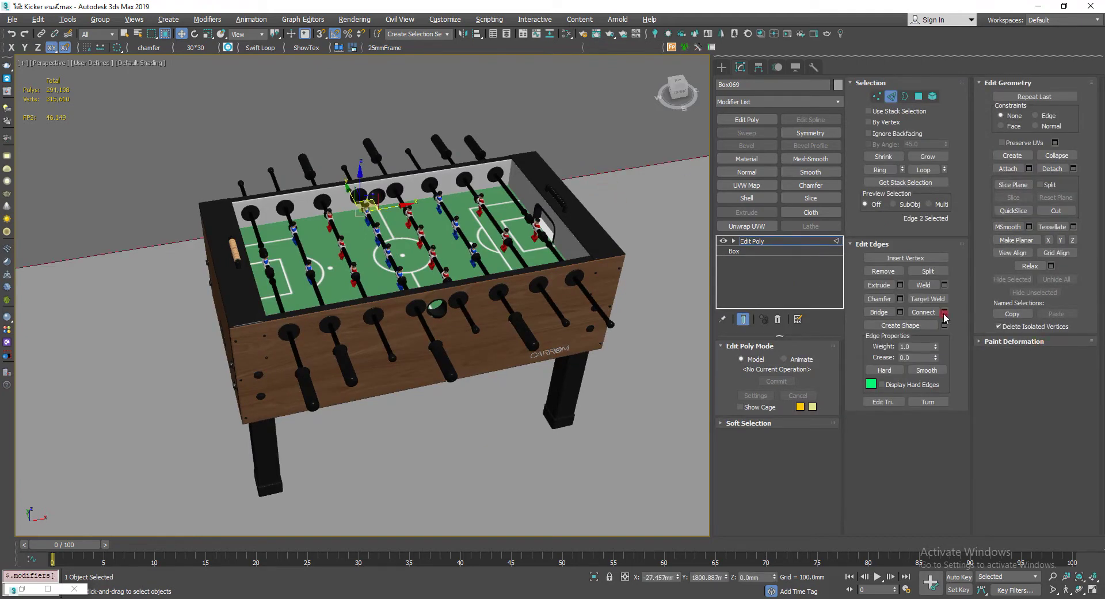
{"action": "left_click", "coordinate": [902, 298]}
{"action": "left_click_drag", "start_coordinate": [385, 316], "coordinate": [396, 167]}
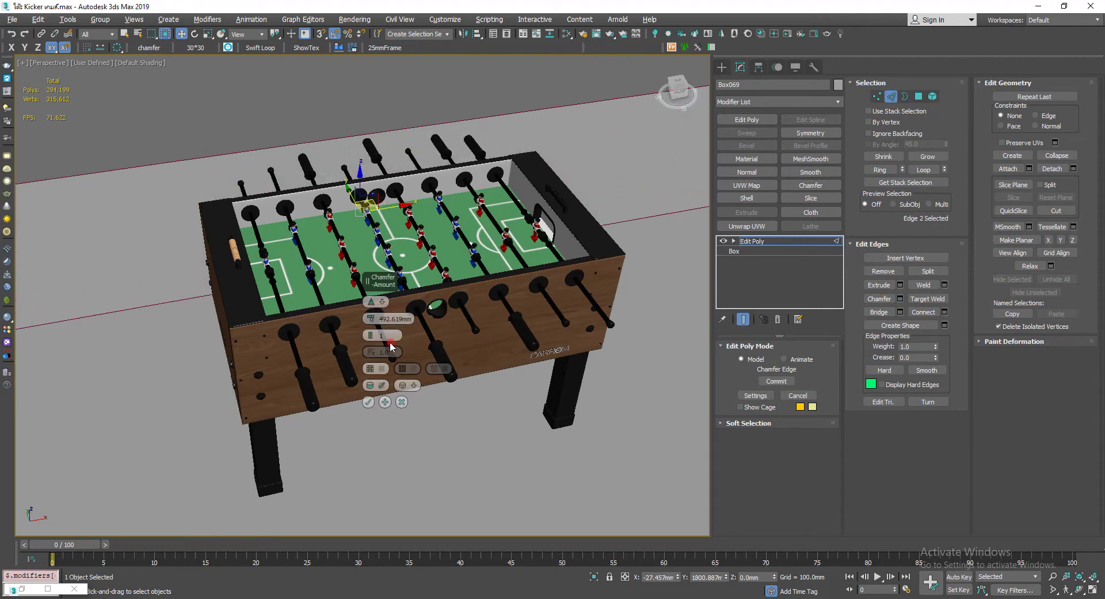
{"action": "type", "text": "30"}
{"action": "key", "text": "Return"}
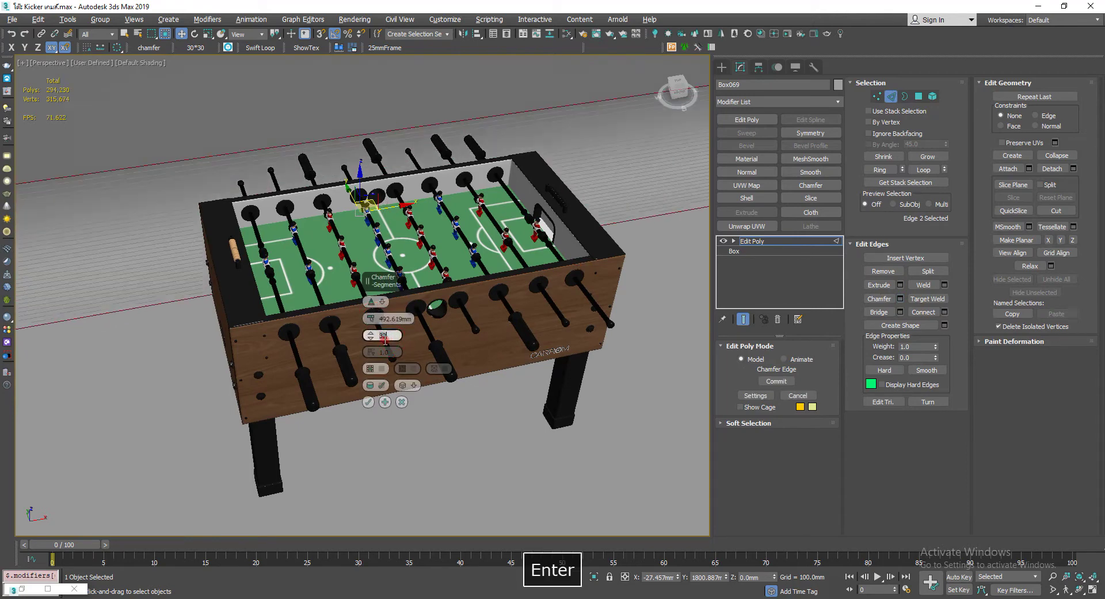
{"action": "left_click", "coordinate": [371, 402]}
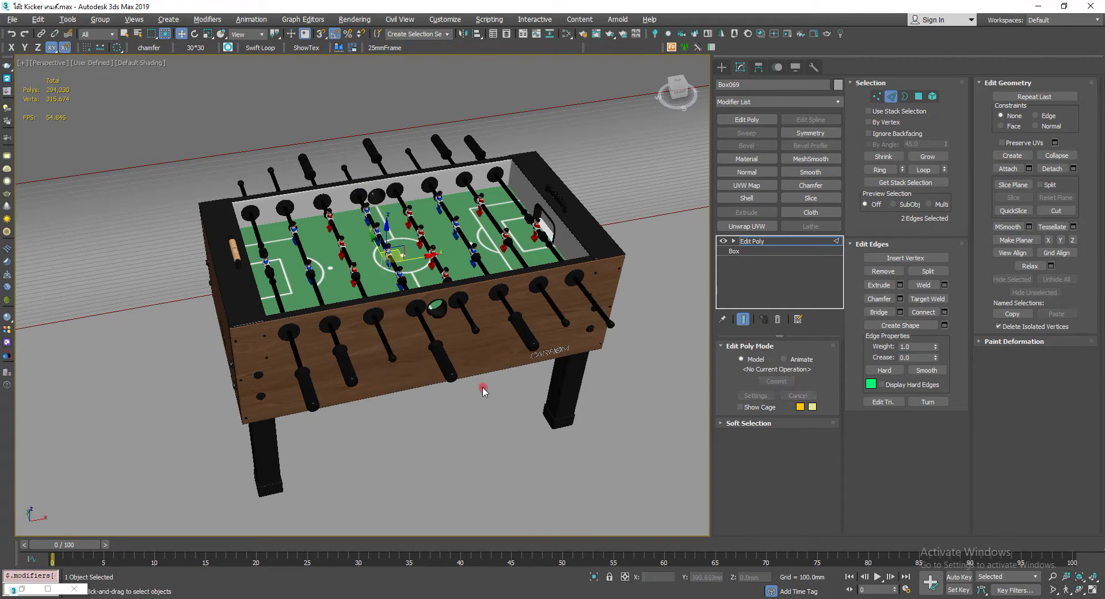
{"action": "left_click", "coordinate": [894, 99]}
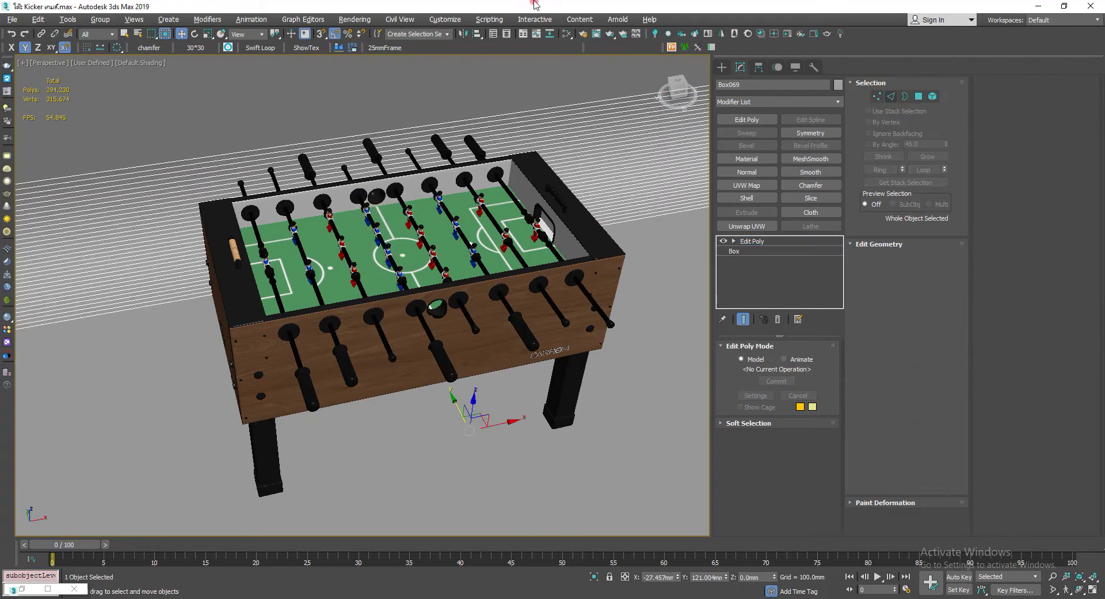
{"action": "left_click", "coordinate": [566, 34]}
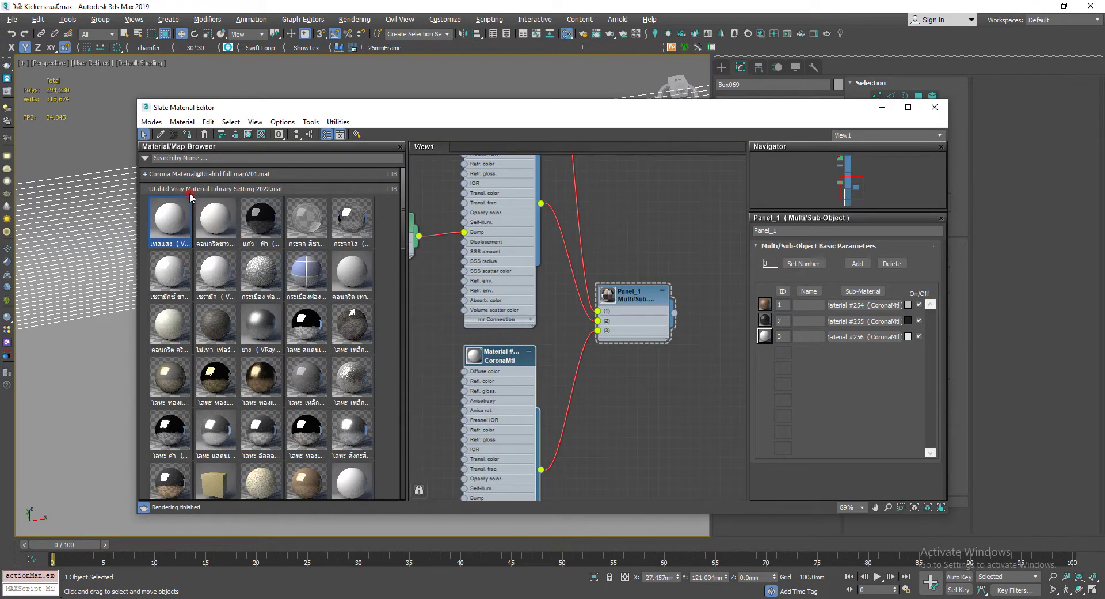
Drag the corona toon line cut material from the Corona library into View1.
{"action": "left_click", "coordinate": [185, 185]}
{"action": "left_click", "coordinate": [178, 173]}
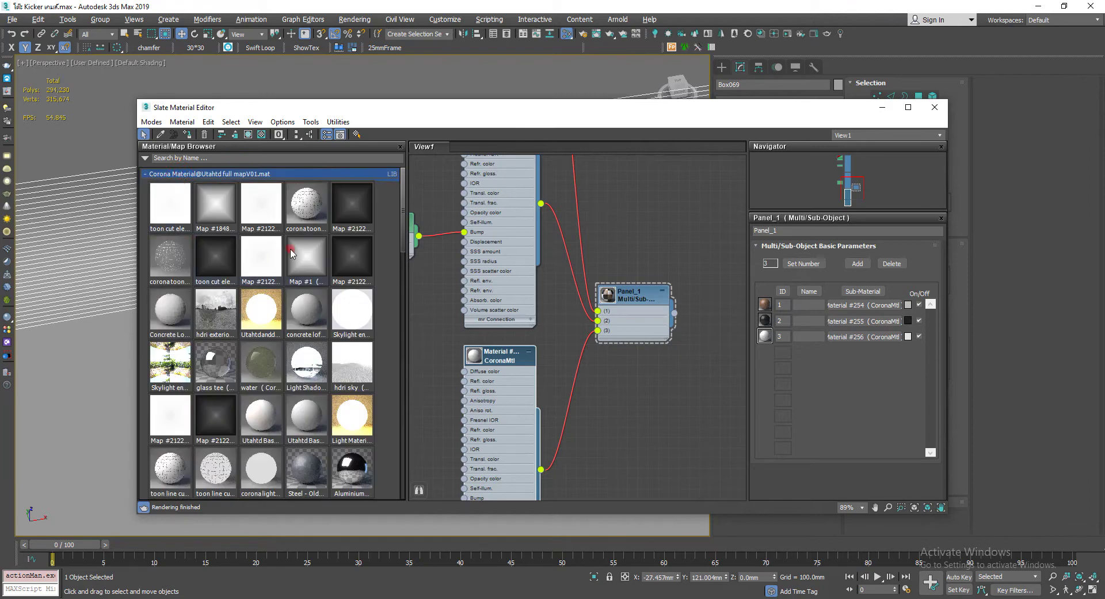
{"action": "scroll", "coordinate": [305, 239], "scroll_direction": "down", "scroll_amount": 3}
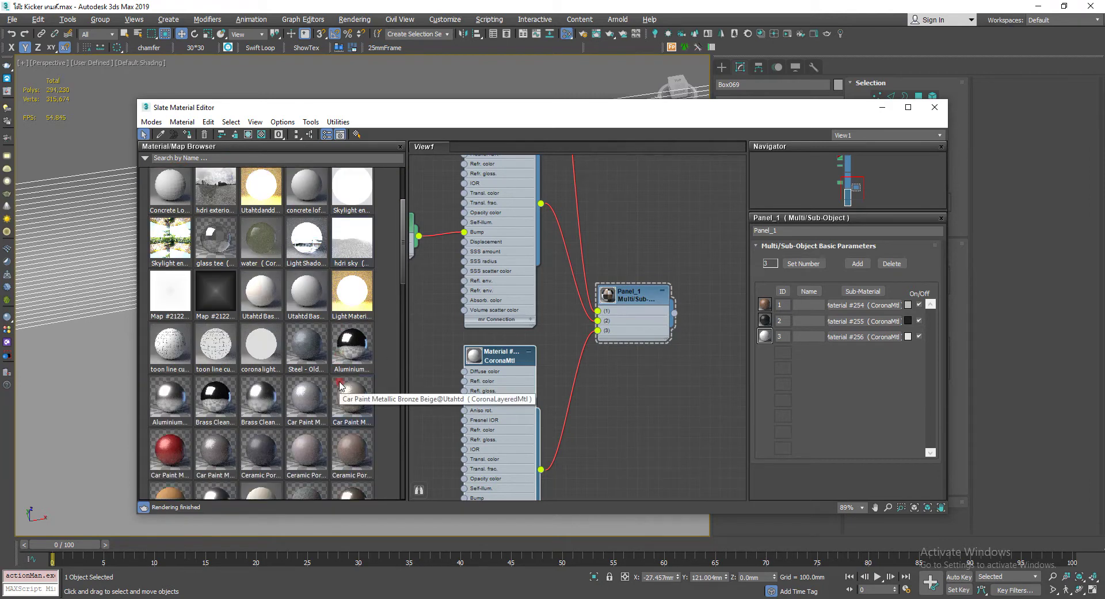
{"action": "scroll", "coordinate": [319, 259], "scroll_direction": "up", "scroll_amount": 3}
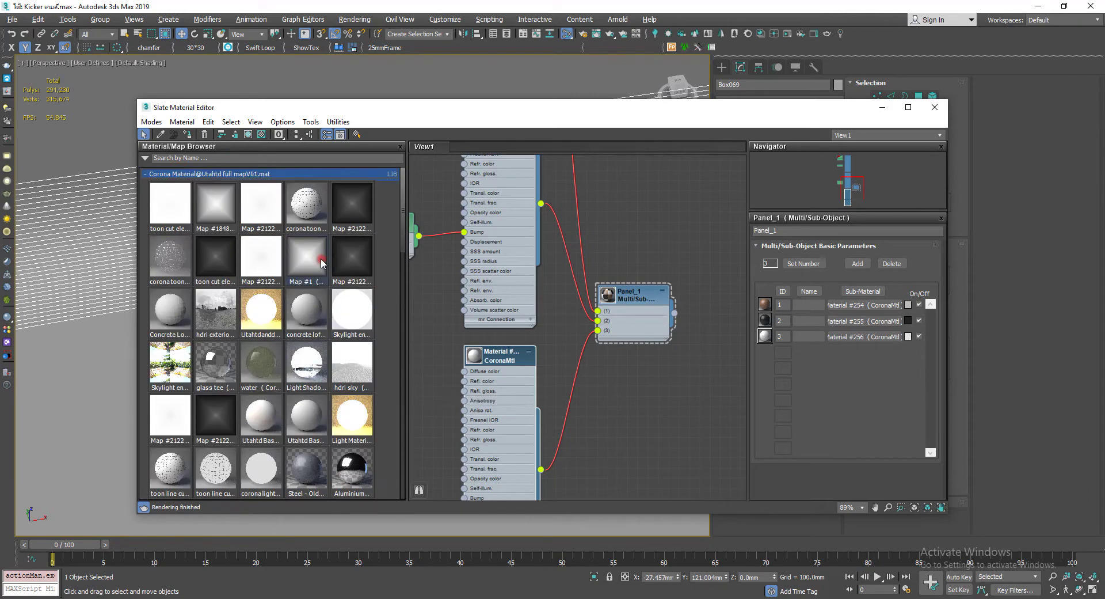
{"action": "right_click", "coordinate": [300, 199]}
{"action": "left_click", "coordinate": [297, 199]}
{"action": "mouse_move", "coordinate": [298, 200]}
{"action": "left_mouse_down"}
{"action": "mouse_move", "coordinate": [544, 222]}
{"action": "mouse_move", "coordinate": [674, 426]}
{"action": "left_mouse_up"}
Rearrange the layered material and Panel_1 multi-material nodes, then move the editor aside to reveal the table.
{"action": "right_click", "coordinate": [685, 366]}
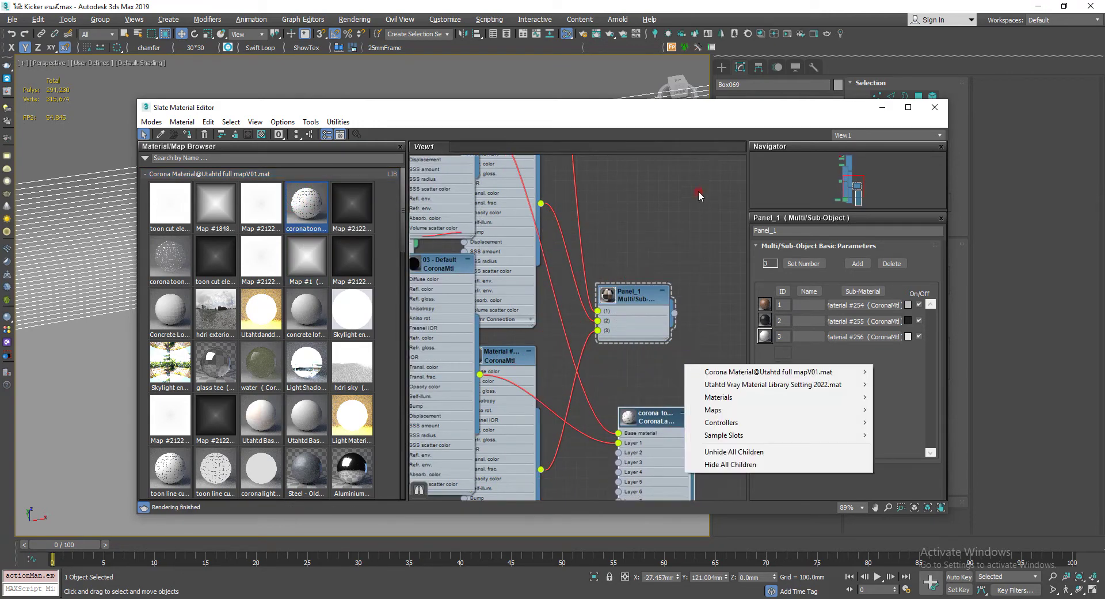
{"action": "left_click", "coordinate": [638, 399]}
{"action": "middle_click_drag", "start_coordinate": [638, 400], "coordinate": [640, 298]}
{"action": "right_click", "coordinate": [640, 298]}
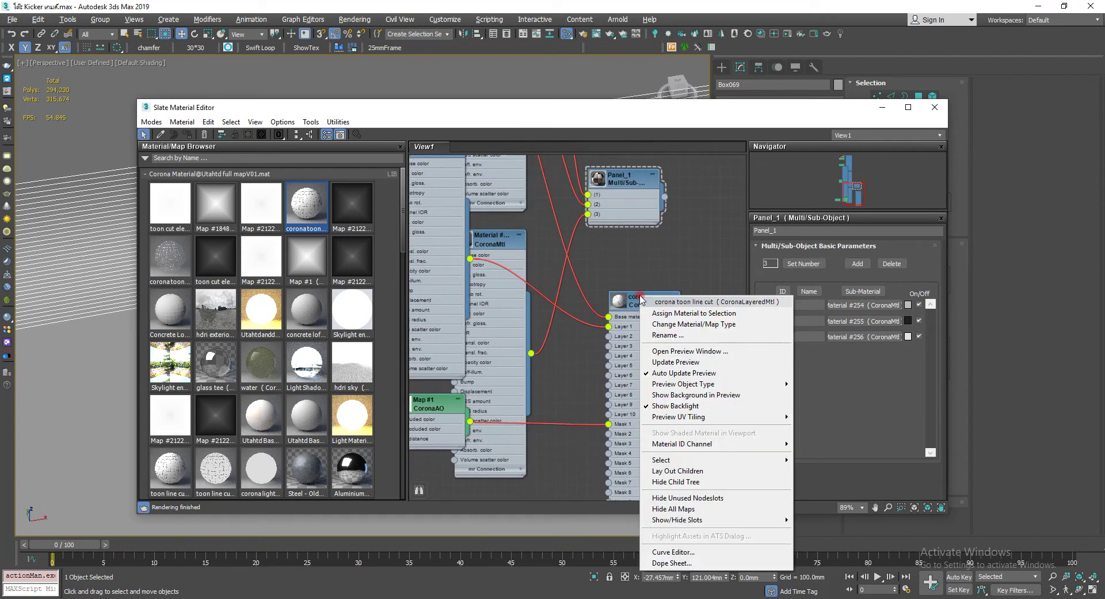
{"action": "left_click", "coordinate": [640, 302]}
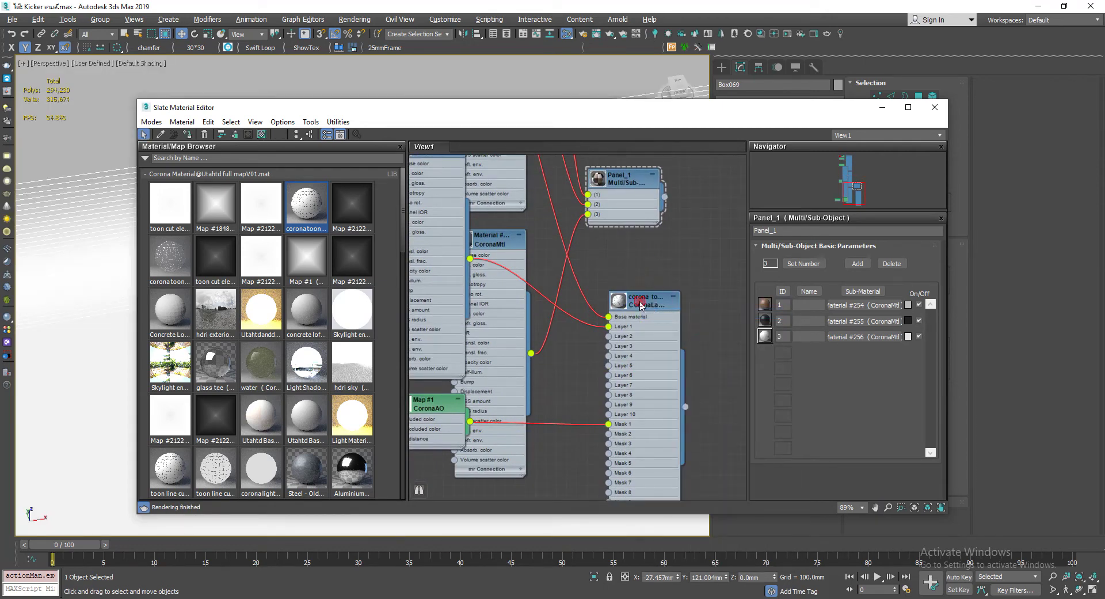
{"action": "scroll", "coordinate": [590, 280], "scroll_direction": "down", "scroll_amount": 3}
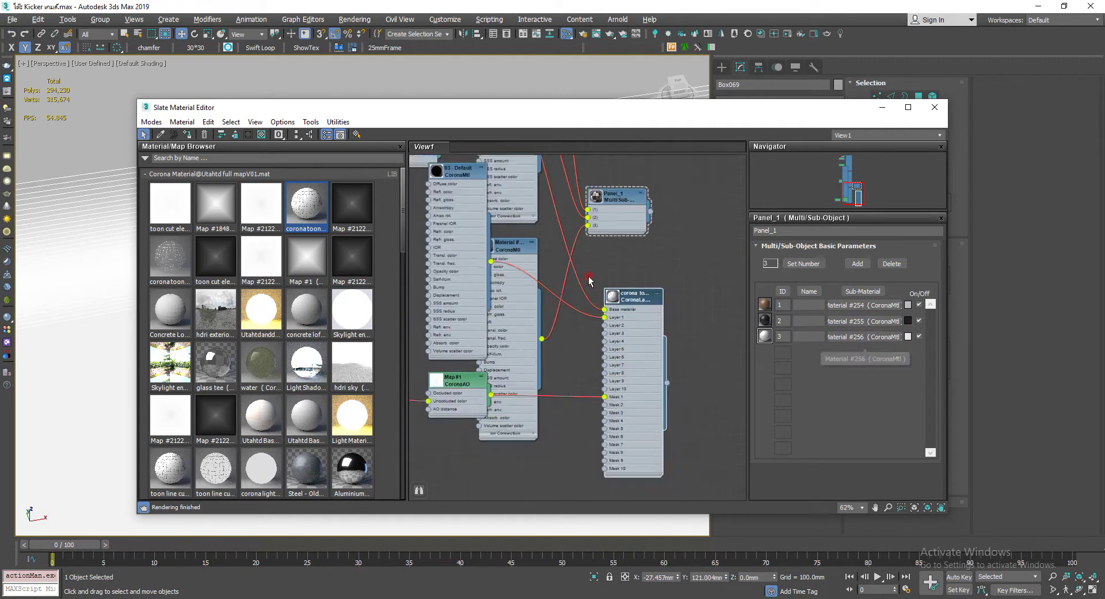
{"action": "scroll", "coordinate": [590, 281], "scroll_direction": "down", "scroll_amount": 4}
{"action": "mouse_move", "coordinate": [611, 294]}
{"action": "left_mouse_down"}
{"action": "mouse_move", "coordinate": [638, 375]}
{"action": "mouse_move", "coordinate": [658, 385]}
{"action": "left_mouse_up"}
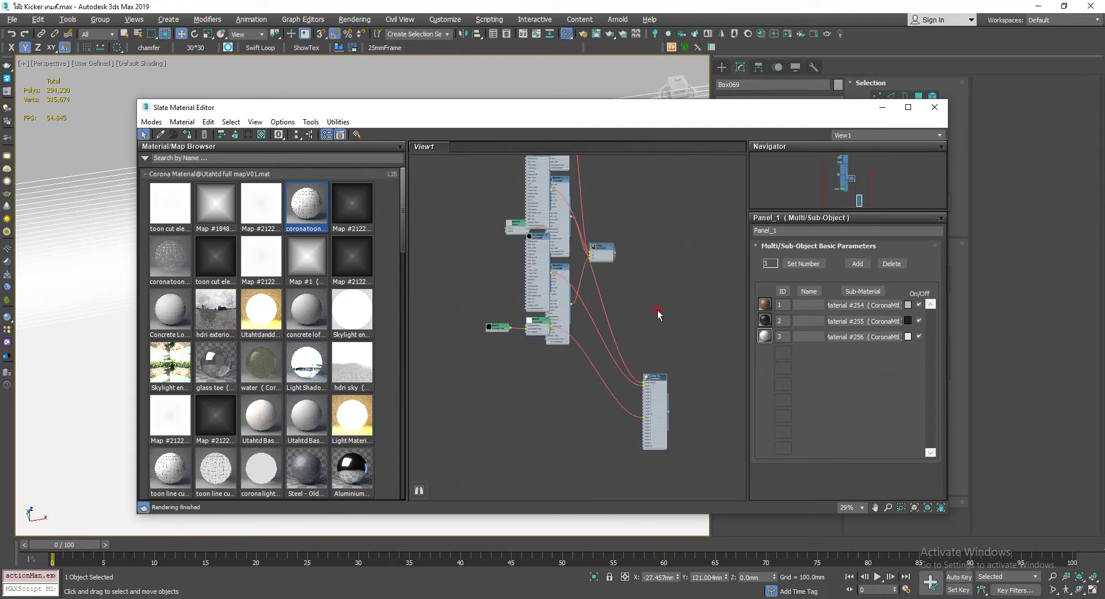
{"action": "middle_click_drag", "start_coordinate": [652, 330], "coordinate": [589, 267]}
{"action": "scroll", "coordinate": [593, 276], "scroll_direction": "up", "scroll_amount": 3}
{"action": "scroll", "coordinate": [598, 288], "scroll_direction": "up", "scroll_amount": 2}
{"action": "scroll", "coordinate": [601, 293], "scroll_direction": "up", "scroll_amount": 2}
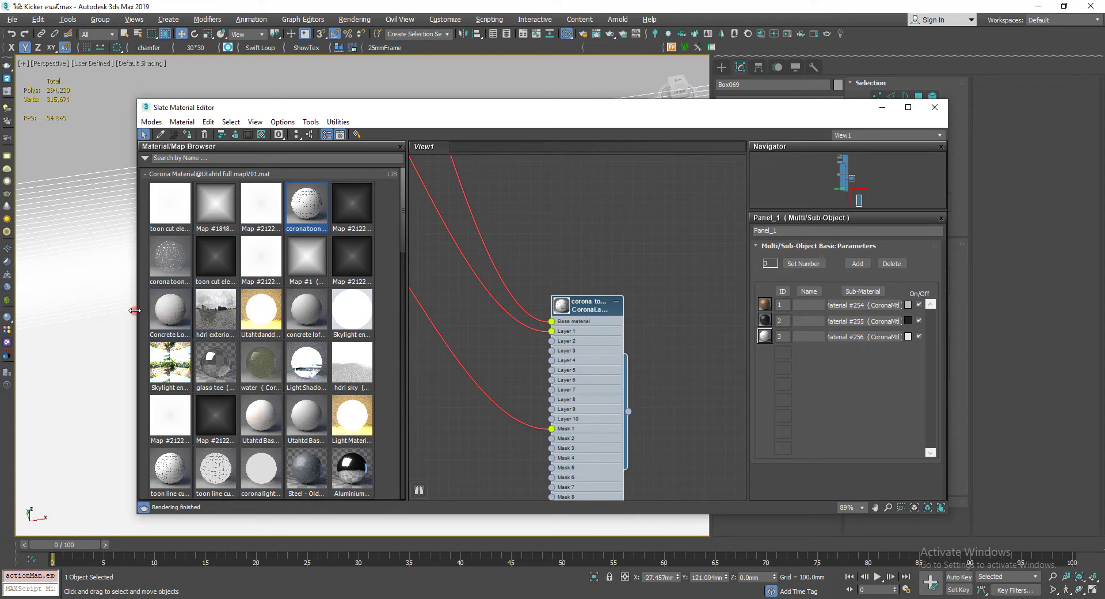
{"action": "left_click_drag", "start_coordinate": [750, 121], "coordinate": [679, 296]}
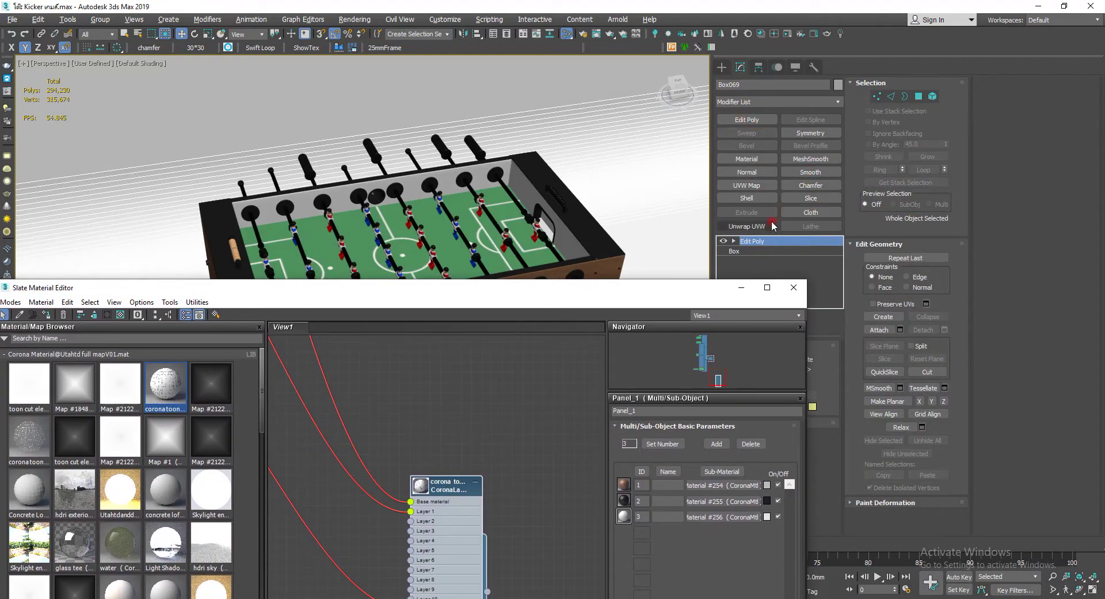
Add a Material modifier to Box069, raise its material ID above 1, and show Material #256's settings.
{"action": "left_click", "coordinate": [758, 161]}
{"action": "left_click_drag", "start_coordinate": [683, 297], "coordinate": [618, 288]}
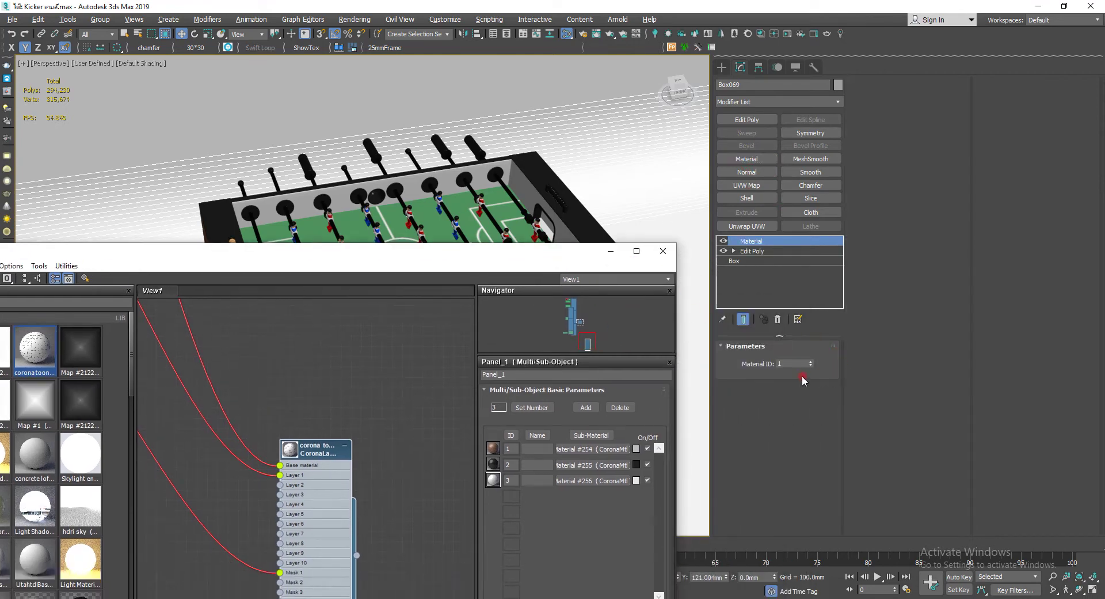
{"action": "left_click", "coordinate": [809, 361]}
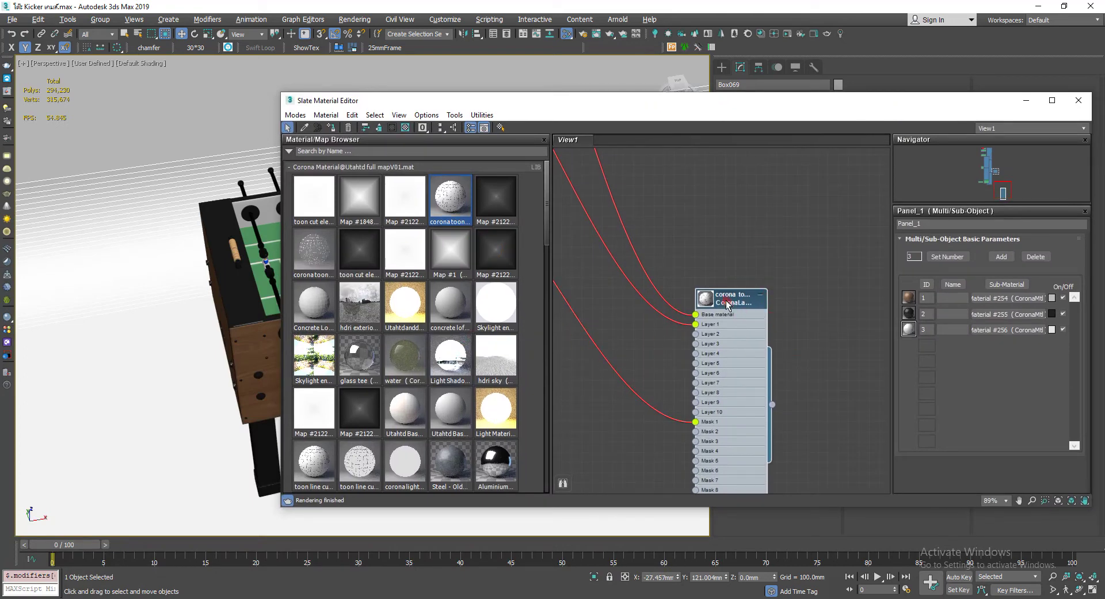
{"action": "left_click", "coordinate": [1004, 330]}
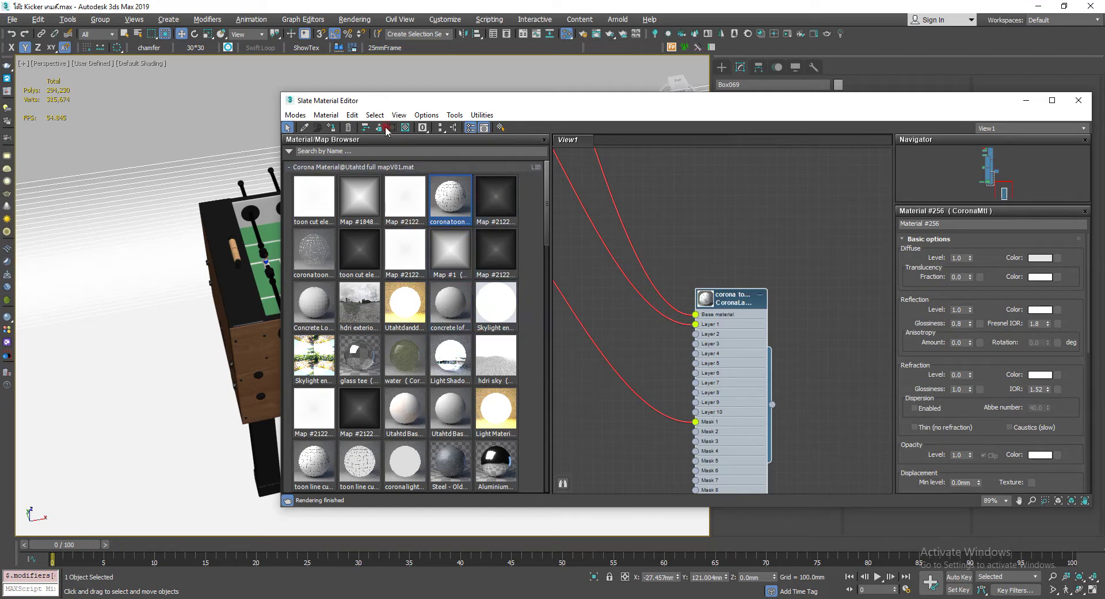
{"action": "left_click", "coordinate": [296, 116]}
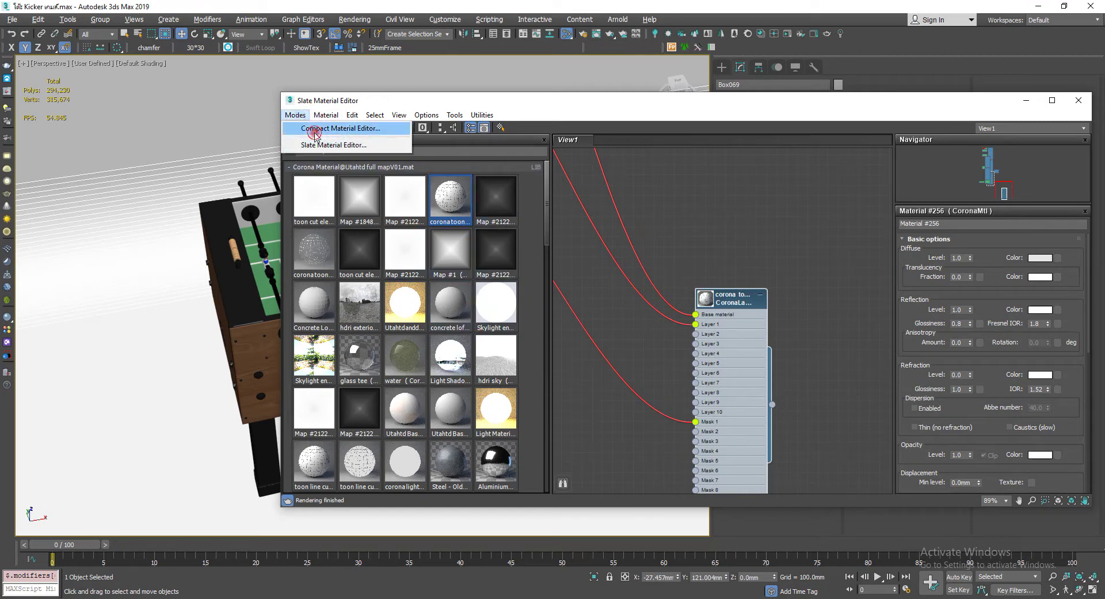
In the Compact editor, pick the table's corona toon line cut material and paste the copied CoronaMtl over it.
{"action": "left_click", "coordinate": [339, 128]}
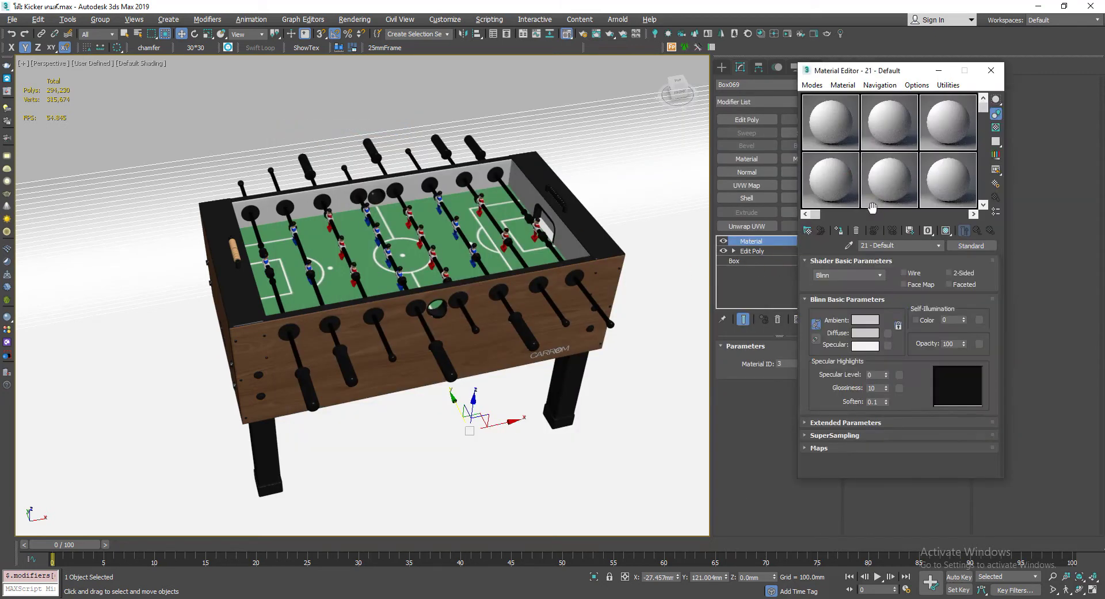
{"action": "left_click", "coordinate": [845, 249]}
{"action": "left_click", "coordinate": [829, 144]}
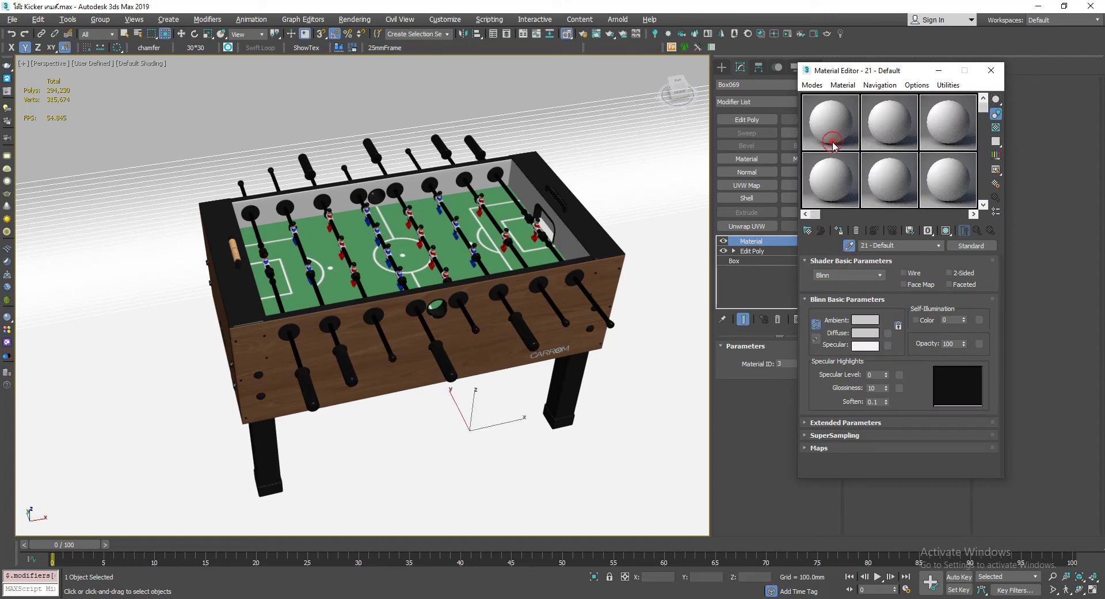
{"action": "left_click", "coordinate": [657, 286]}
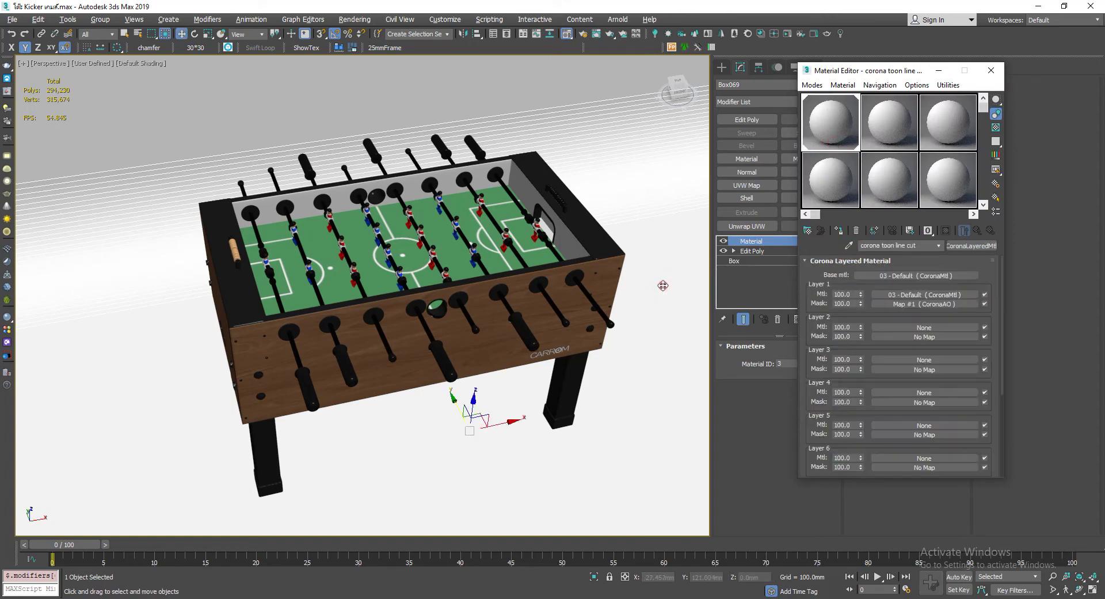
{"action": "right_click", "coordinate": [942, 295]}
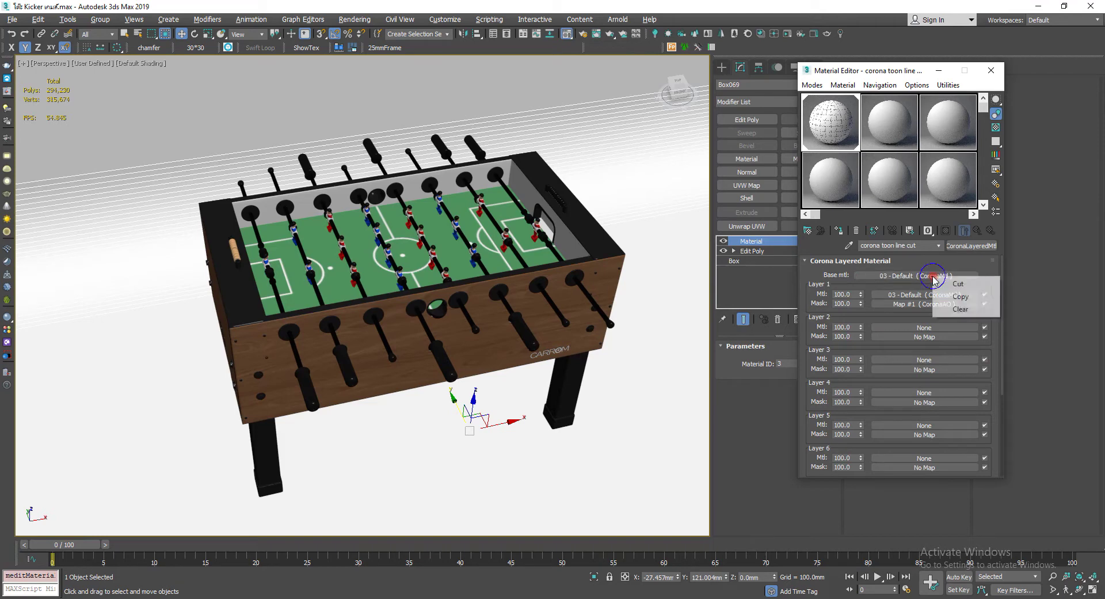
{"action": "left_click", "coordinate": [949, 278]}
{"action": "right_click", "coordinate": [966, 248]}
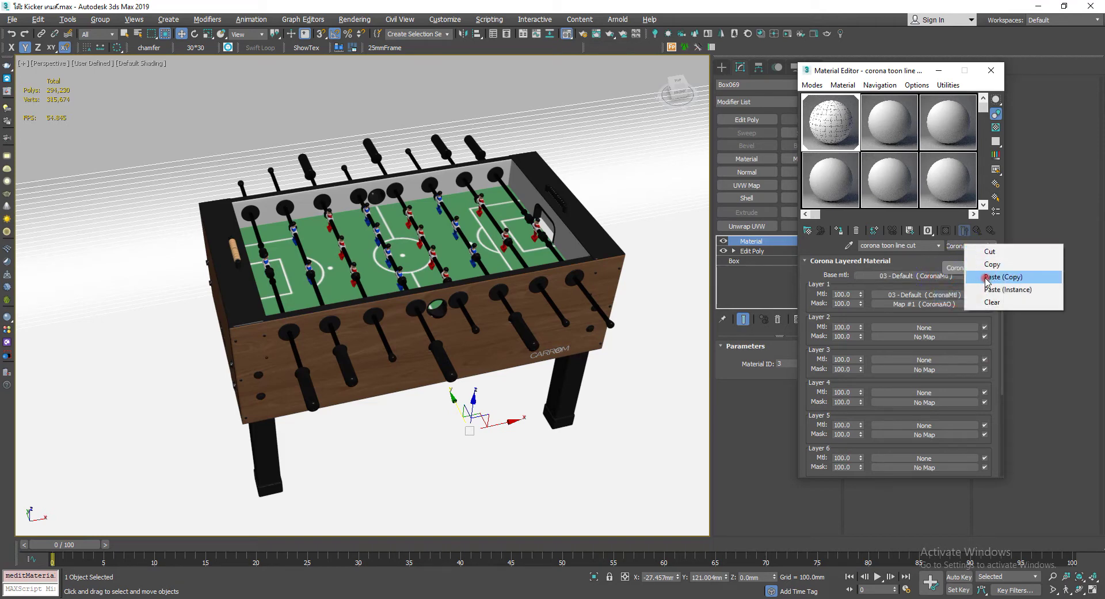
{"action": "left_click", "coordinate": [987, 278]}
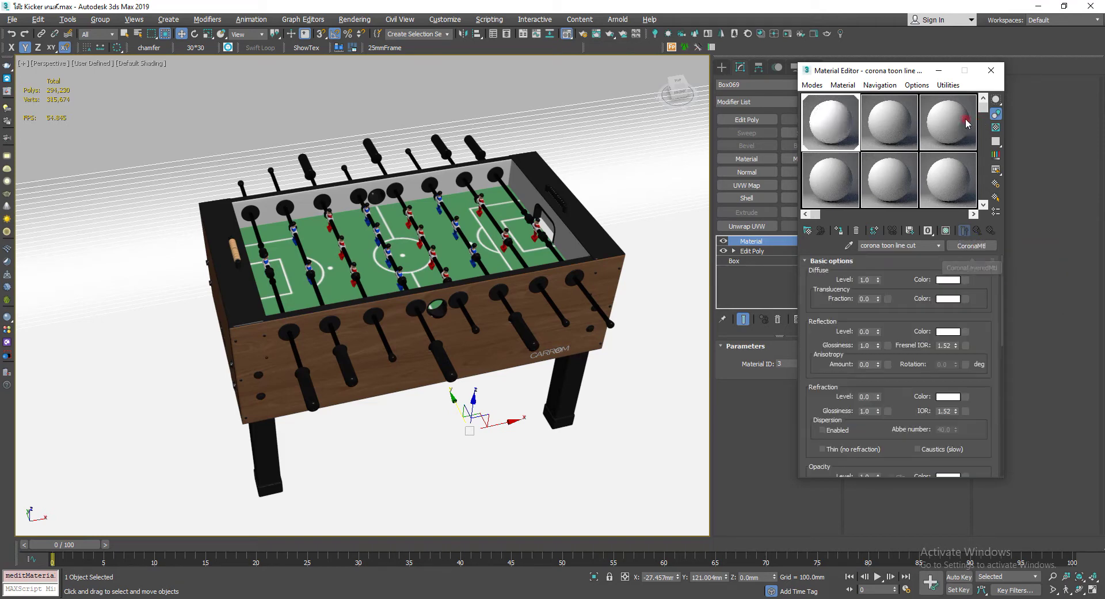
{"action": "left_click", "coordinate": [991, 71]}
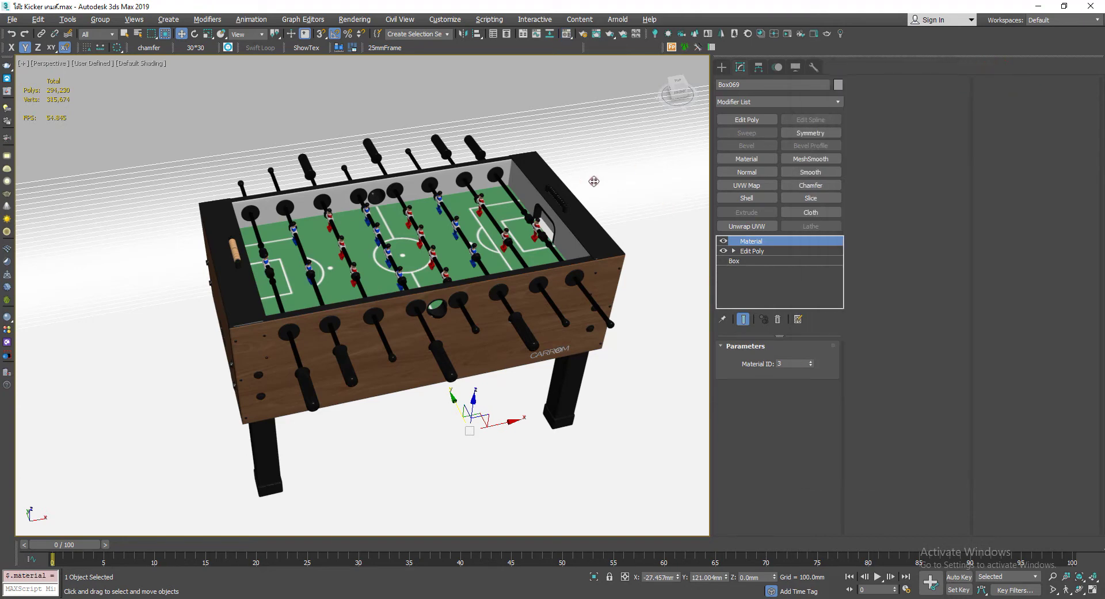
Load the 'test render corona 2021+hdri environment+bg' render preset with 1600 × 1600 output.
{"action": "left_click", "coordinate": [577, 37]}
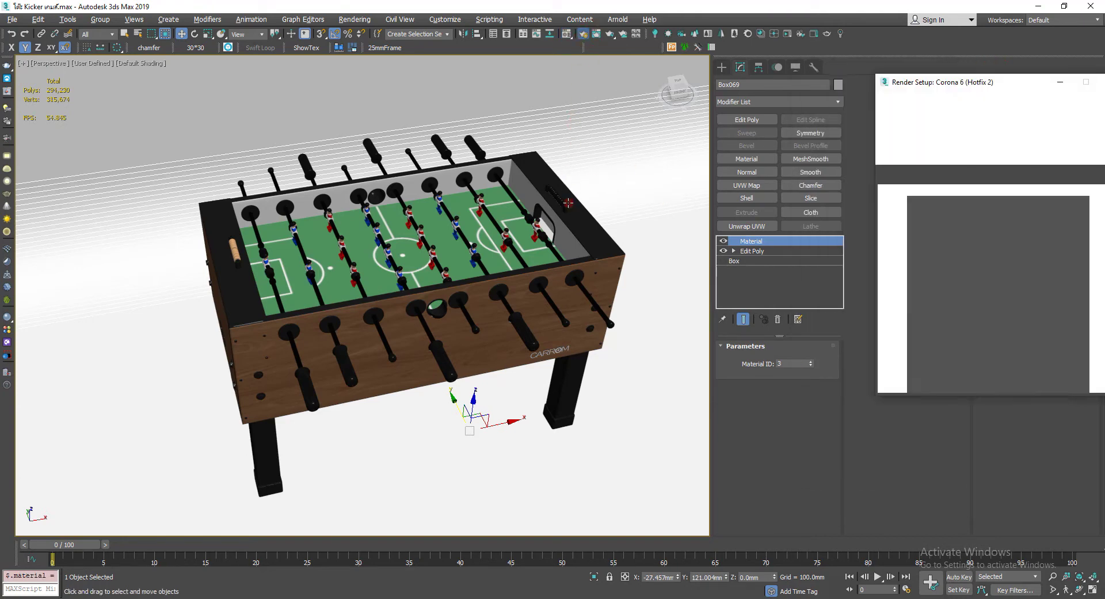
{"action": "left_click", "coordinate": [978, 134]}
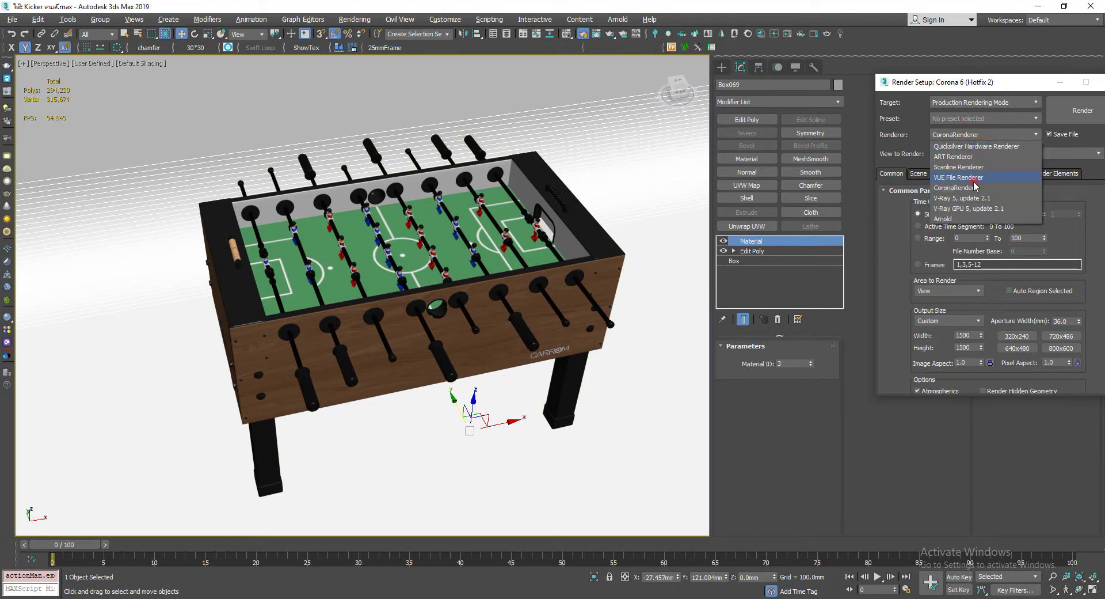
{"action": "left_click", "coordinate": [973, 118]}
{"action": "left_click", "coordinate": [962, 121]}
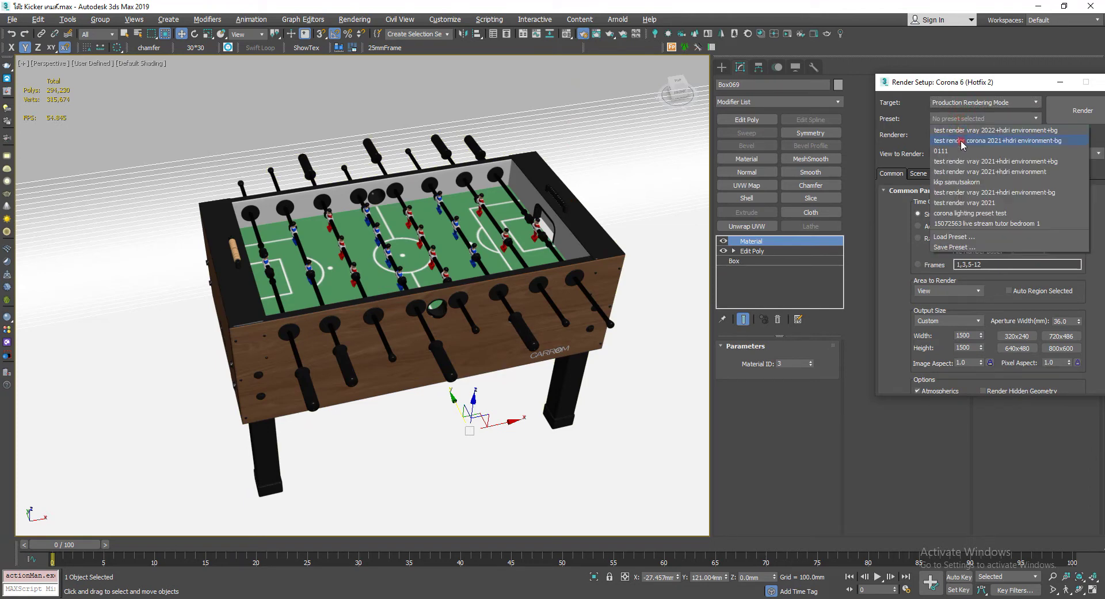
{"action": "left_click", "coordinate": [967, 141]}
{"action": "left_click", "coordinate": [955, 347]}
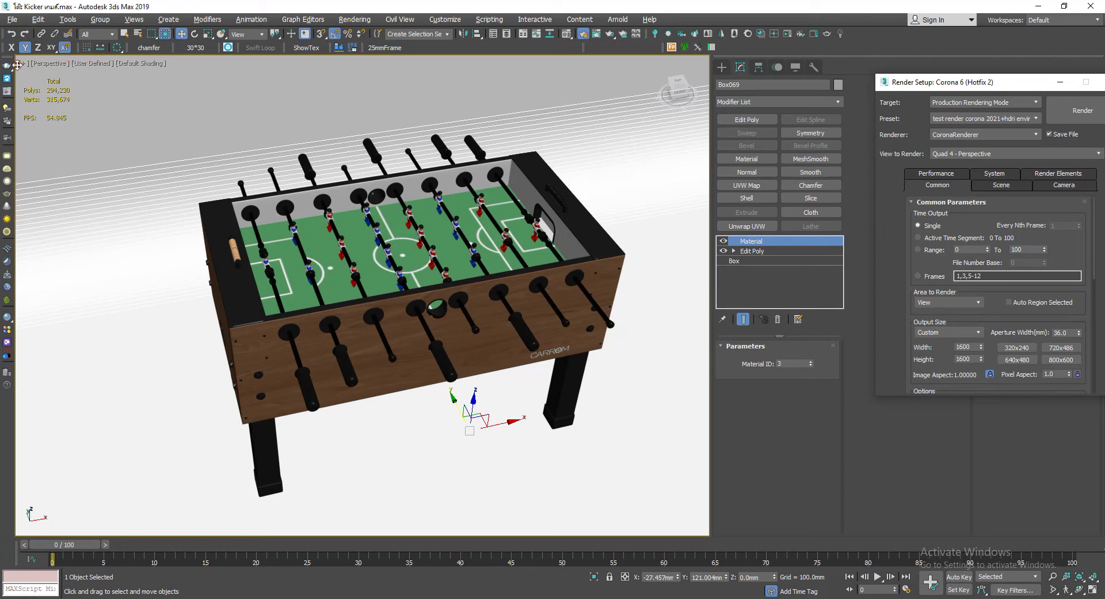
{"action": "left_click", "coordinate": [23, 63]}
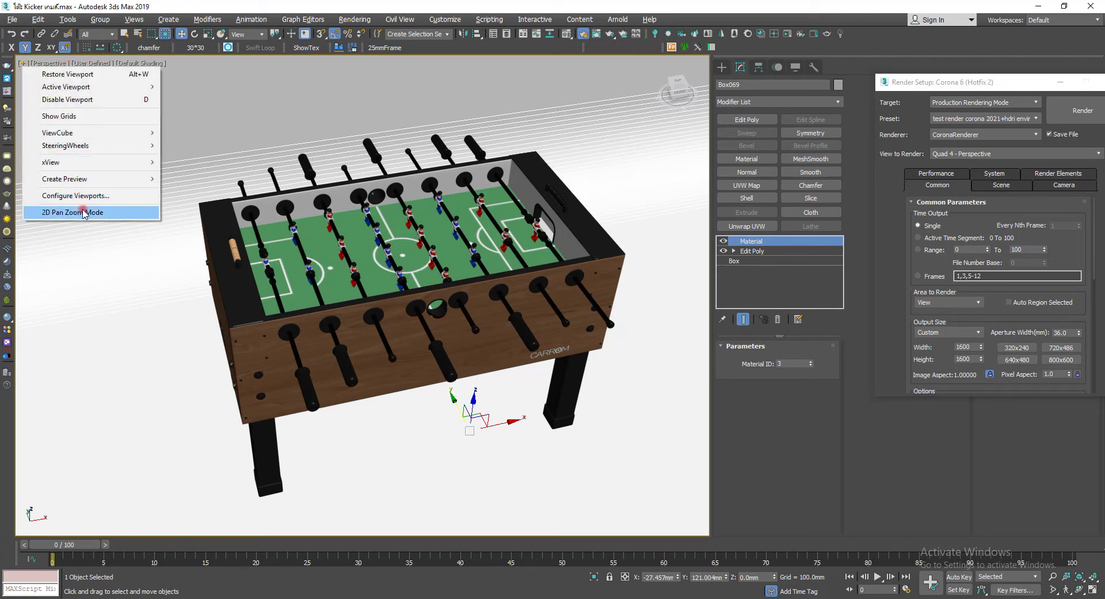
Switch the viewports to a two-pane layout.
{"action": "left_click", "coordinate": [84, 198]}
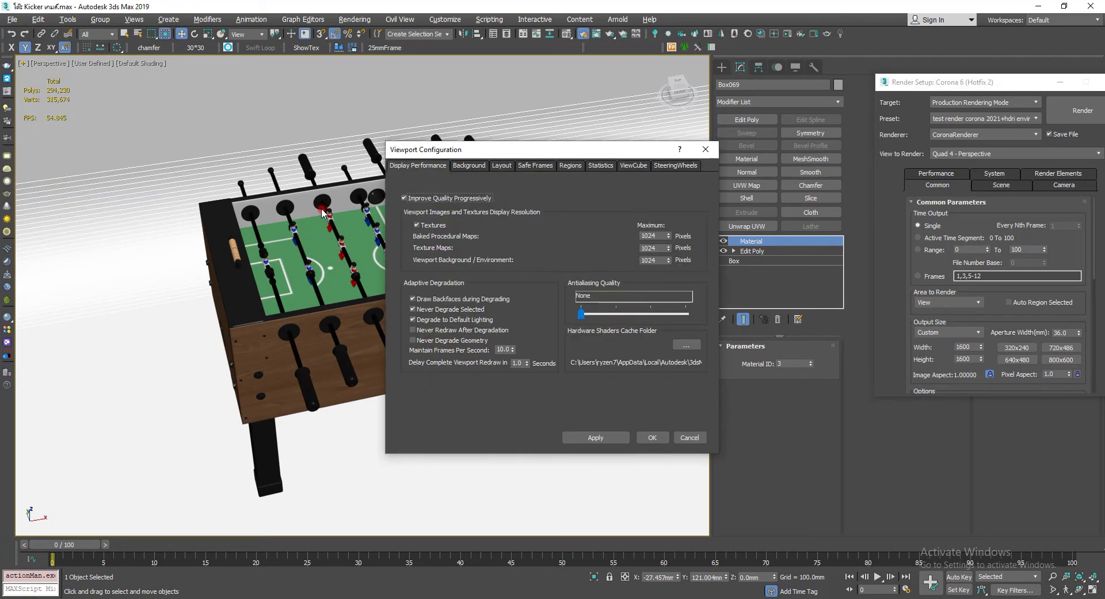
{"action": "left_click", "coordinate": [501, 167]}
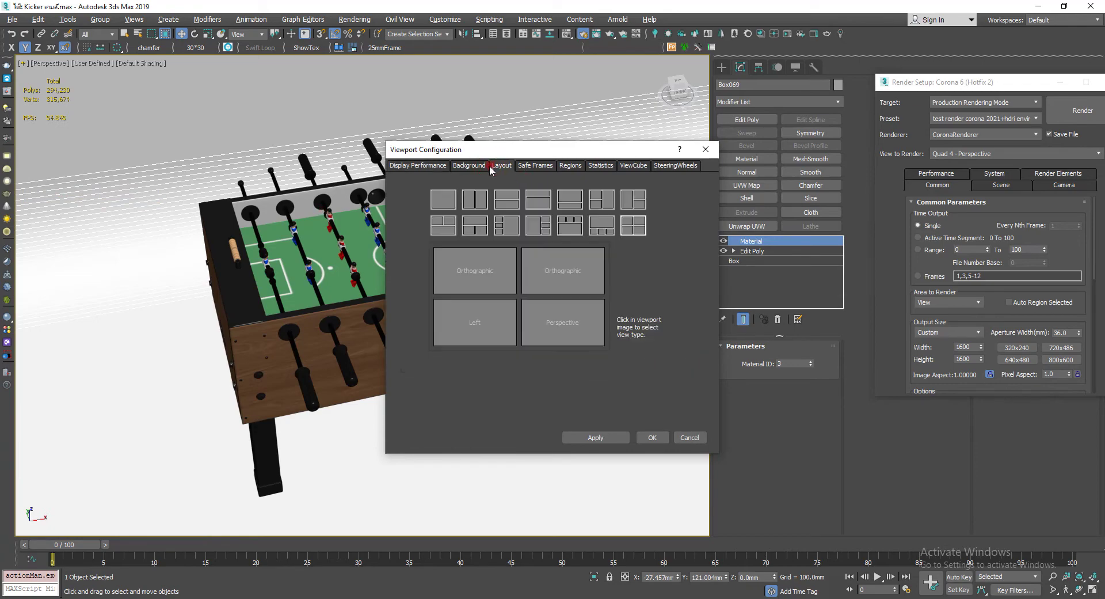
{"action": "left_click", "coordinate": [486, 207]}
{"action": "left_click", "coordinate": [596, 437]}
{"action": "left_click", "coordinate": [652, 438]}
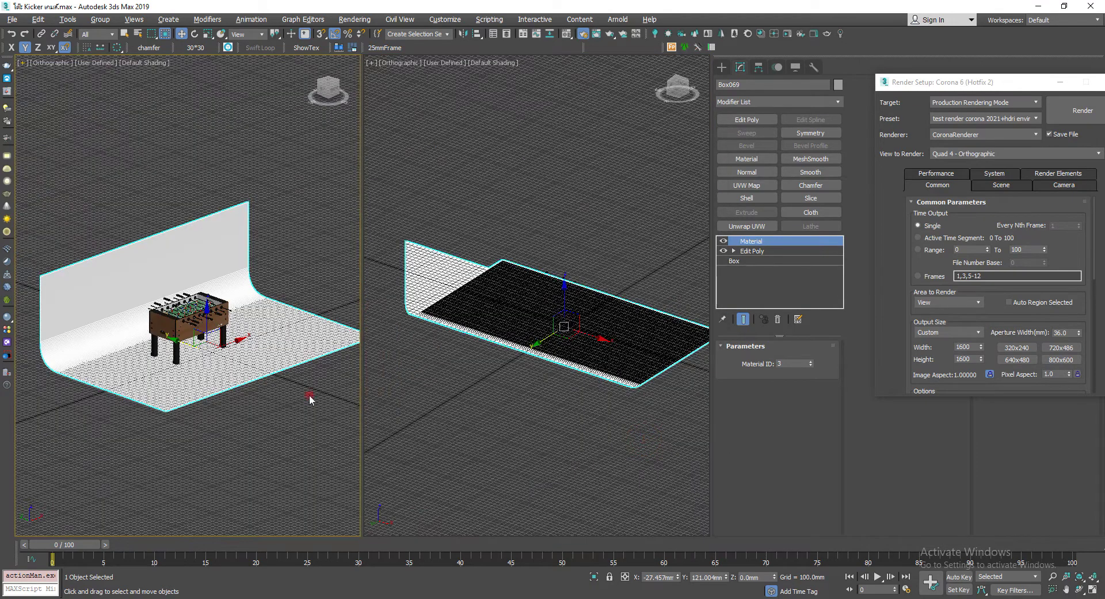
Orbit the right view to show the backdrop and table, and display Render Setup's Scene general settings.
{"action": "scroll", "coordinate": [243, 320], "scroll_direction": "up", "scroll_amount": 2}
{"action": "left_click", "coordinate": [568, 215]}
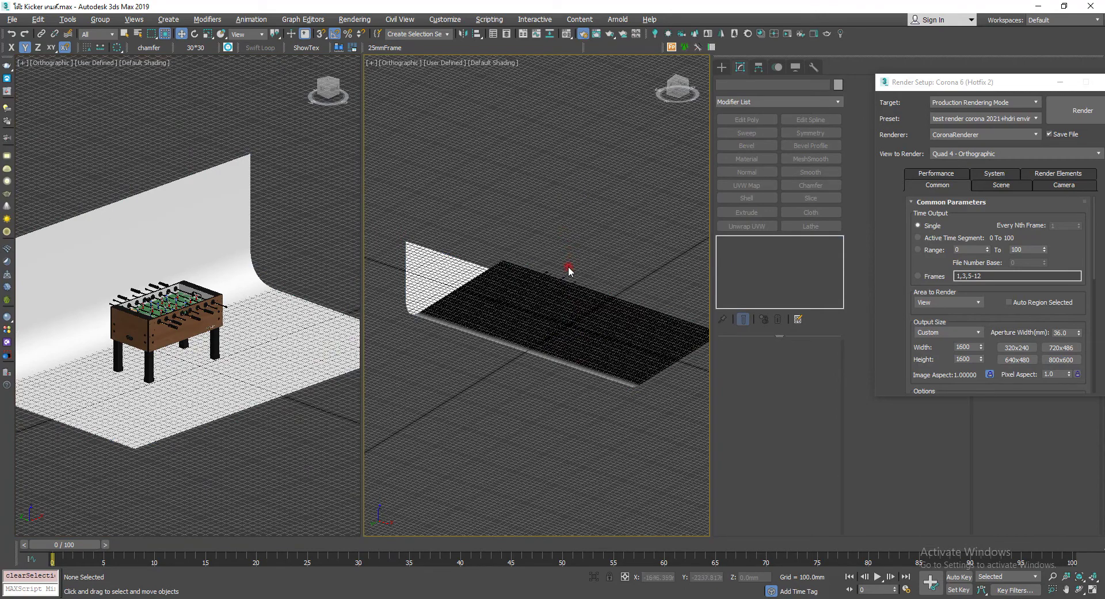
{"action": "middle_click_drag", "start_coordinate": [555, 269], "coordinate": [451, 298], "text": "alt"}
{"action": "left_click", "coordinate": [284, 260]}
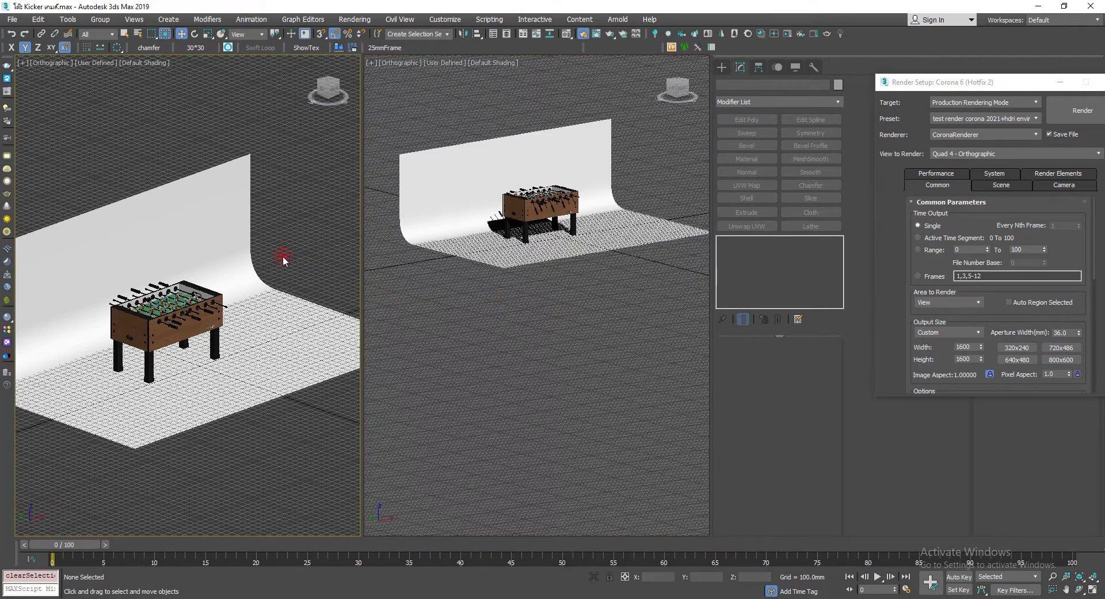
{"action": "left_click_drag", "start_coordinate": [971, 76], "coordinate": [771, 63]}
{"action": "left_click", "coordinate": [800, 172]}
{"action": "left_click", "coordinate": [833, 192]}
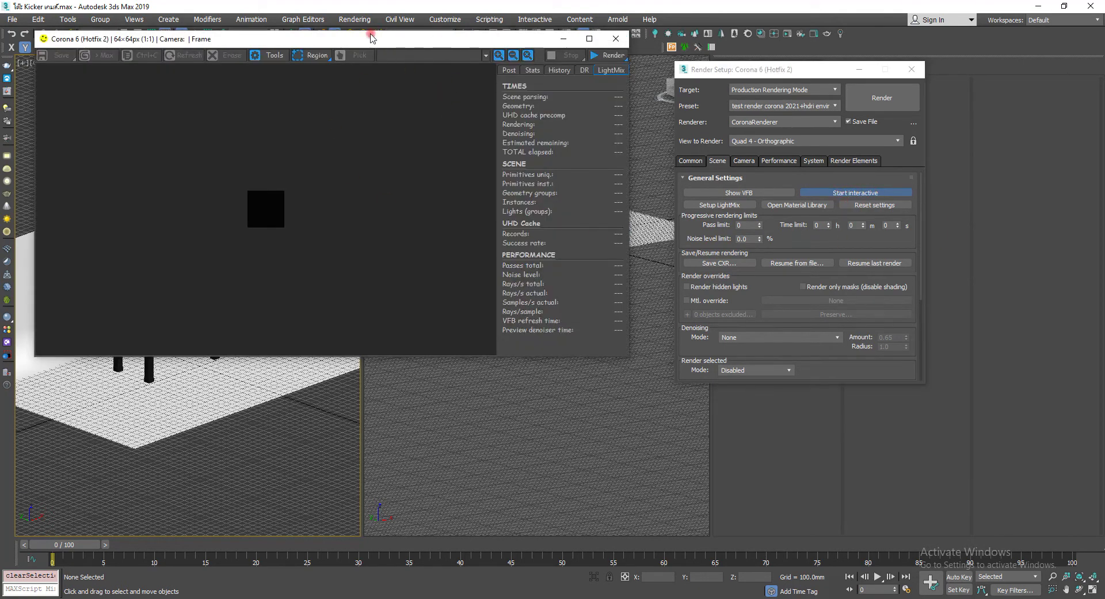
Enlarge the render window, select the foosball table, zoom to it, and switch the left view to Perspective.
{"action": "left_click_drag", "start_coordinate": [370, 38], "coordinate": [612, 58]}
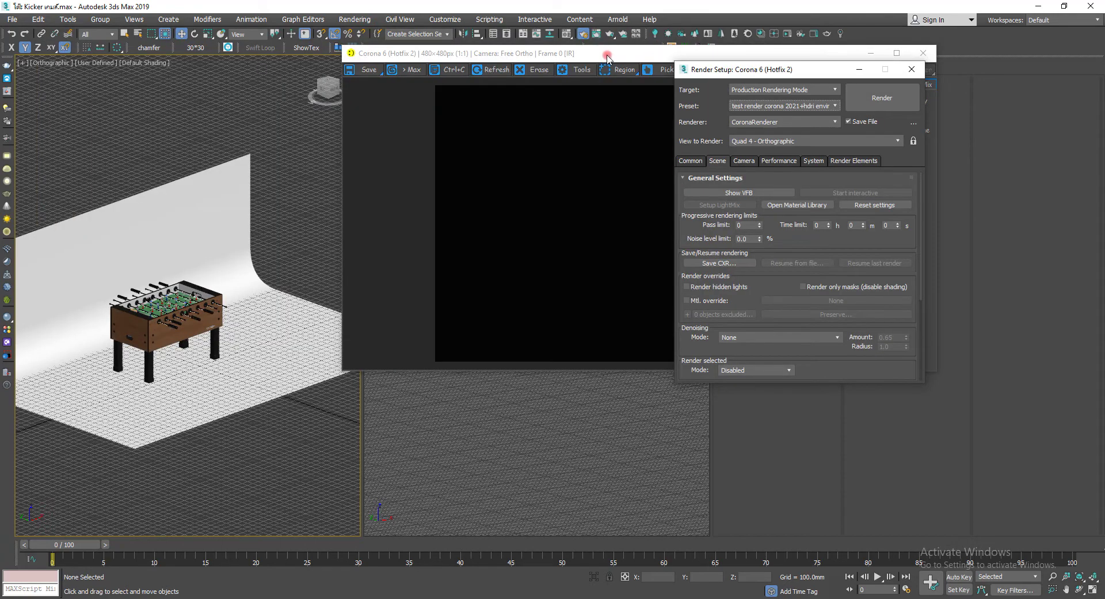
{"action": "left_click_drag", "start_coordinate": [612, 57], "coordinate": [630, 7]}
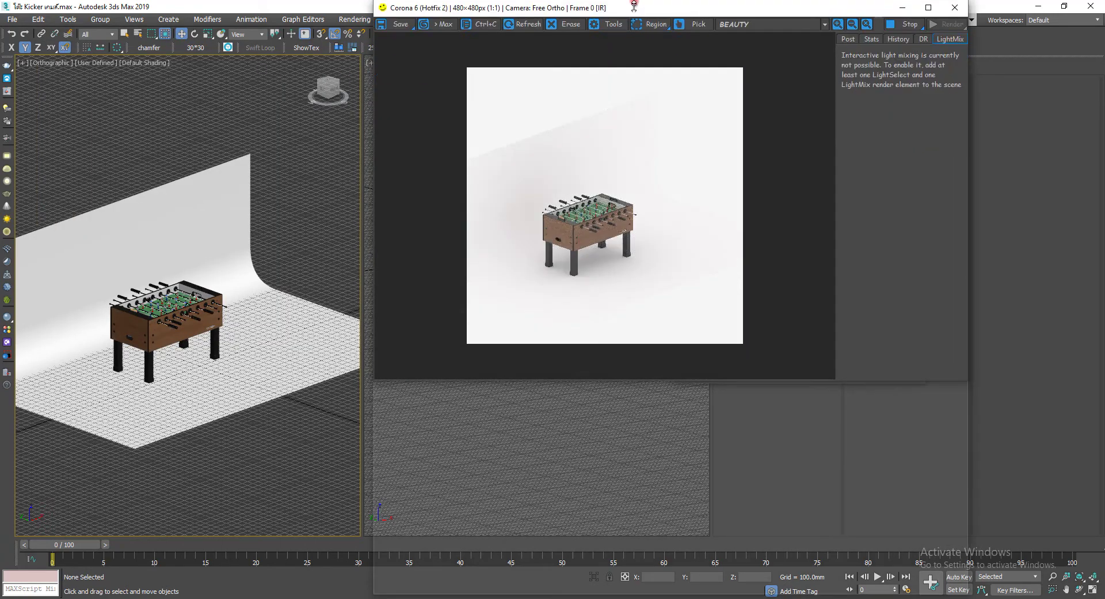
{"action": "left_click", "coordinate": [173, 272]}
{"action": "key", "text": "z"}
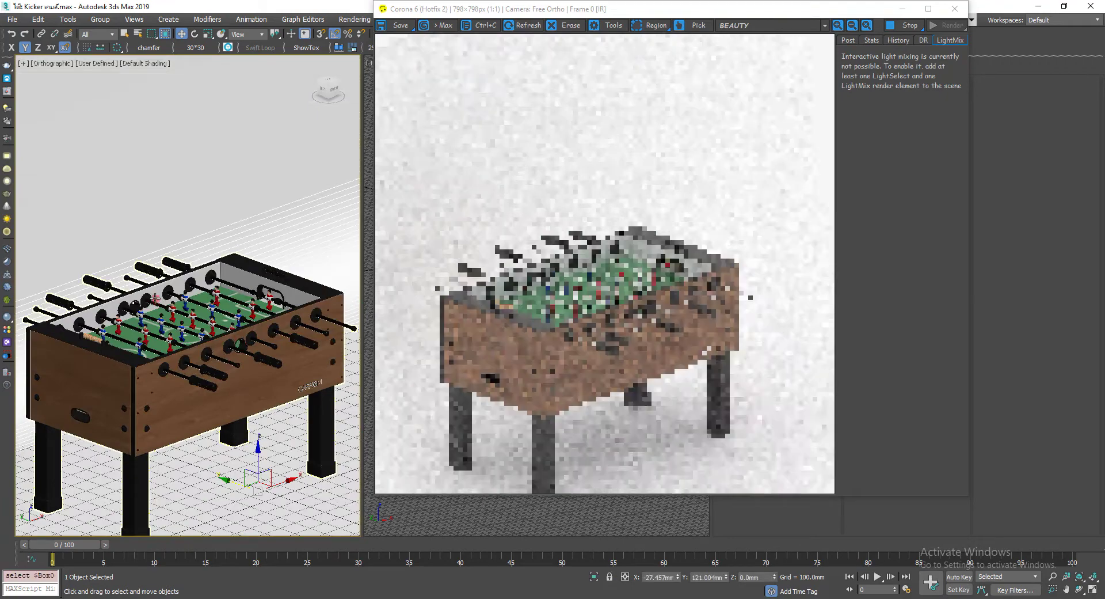
{"action": "key", "text": "p"}
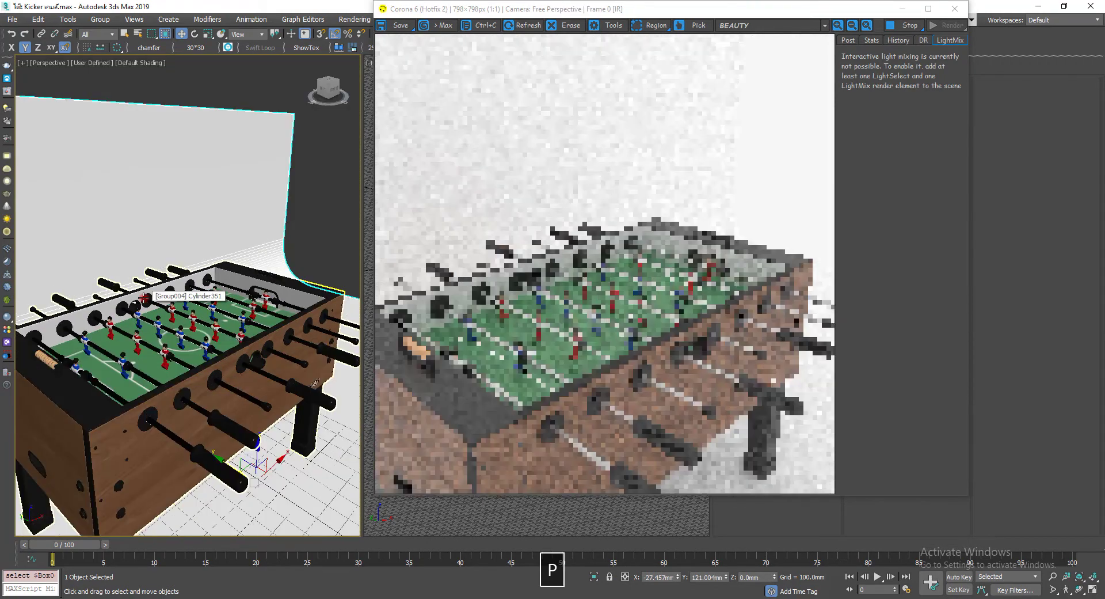
{"action": "middle_click_drag", "start_coordinate": [144, 298], "coordinate": [100, 352], "text": "alt"}
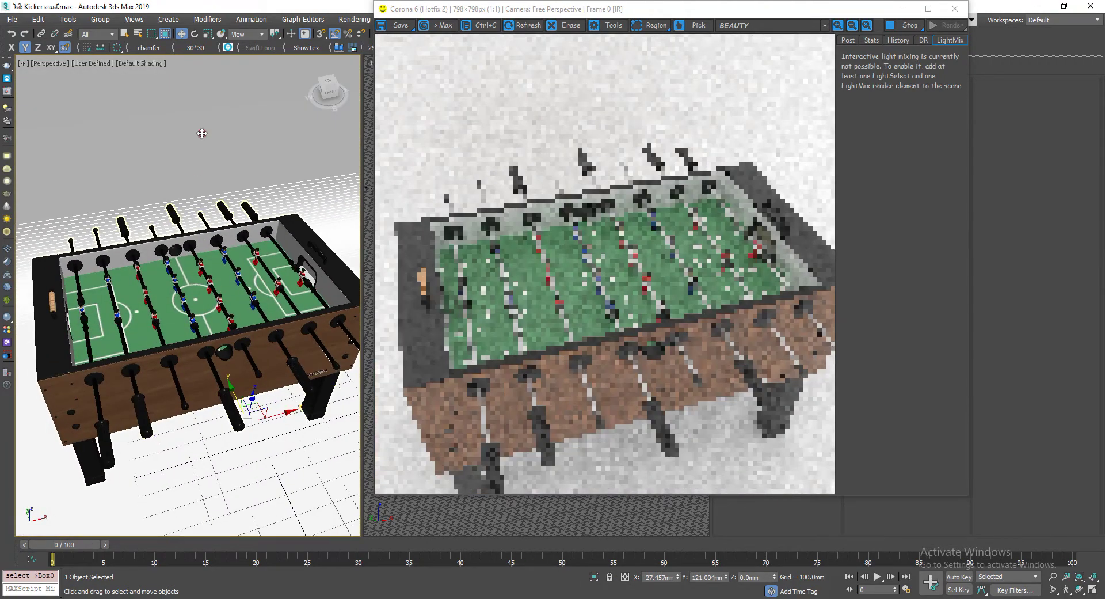
Orbit and zoom the perspective view to a higher angle showing the whole table.
{"action": "left_click_drag", "start_coordinate": [514, 13], "coordinate": [577, 12]}
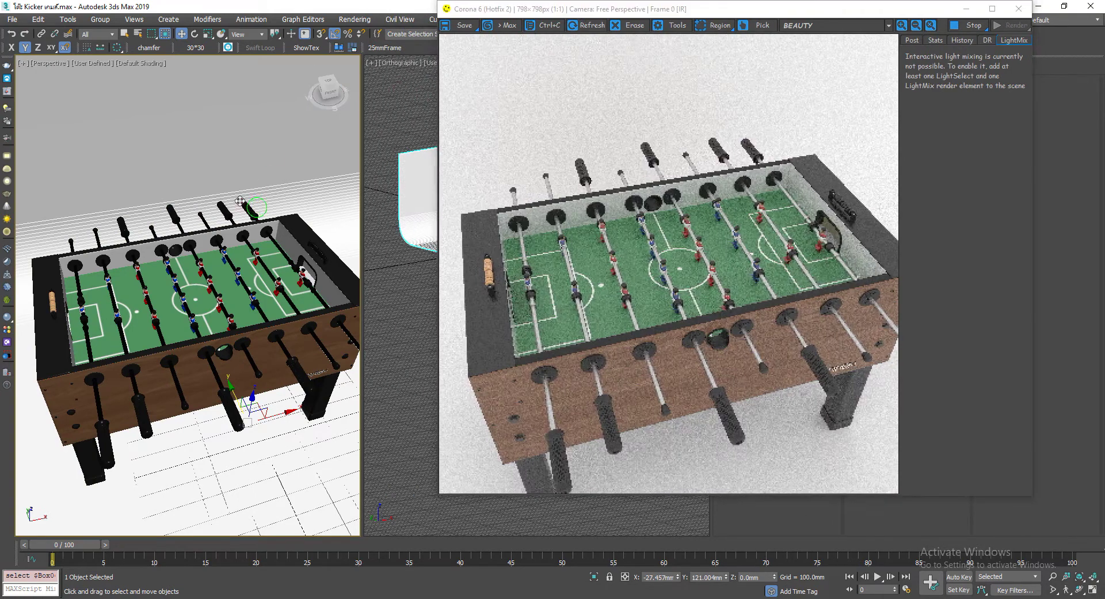
{"action": "middle_click_drag", "start_coordinate": [262, 193], "coordinate": [353, 210], "text": "alt"}
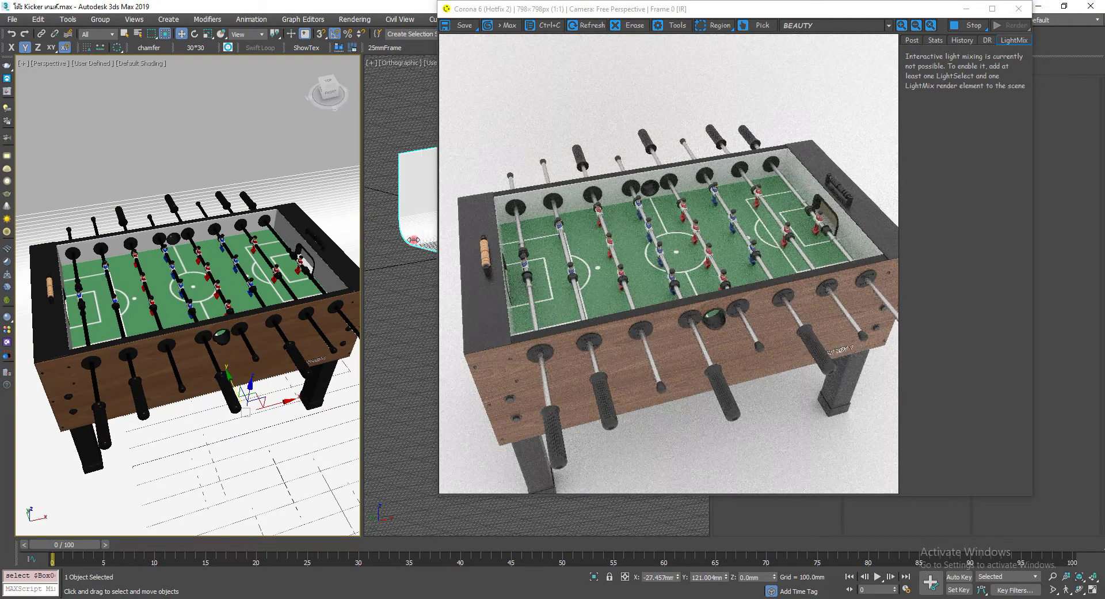
{"action": "left_click_drag", "start_coordinate": [363, 226], "coordinate": [423, 230]}
{"action": "middle_click_drag", "start_coordinate": [345, 253], "coordinate": [341, 260]}
{"action": "scroll", "coordinate": [221, 297], "scroll_direction": "up", "scroll_amount": 3}
{"action": "scroll", "coordinate": [221, 296], "scroll_direction": "up", "scroll_amount": 3}
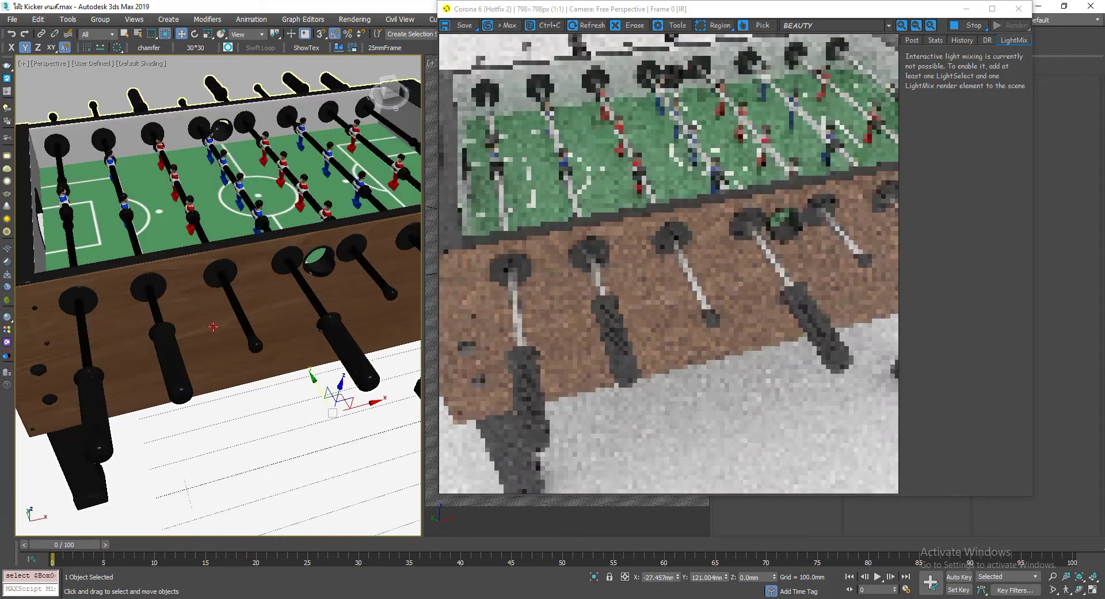
{"action": "scroll", "coordinate": [221, 297], "scroll_direction": "up", "scroll_amount": 3}
{"action": "scroll", "coordinate": [250, 324], "scroll_direction": "up", "scroll_amount": 3}
{"action": "scroll", "coordinate": [250, 311], "scroll_direction": "up", "scroll_amount": 3}
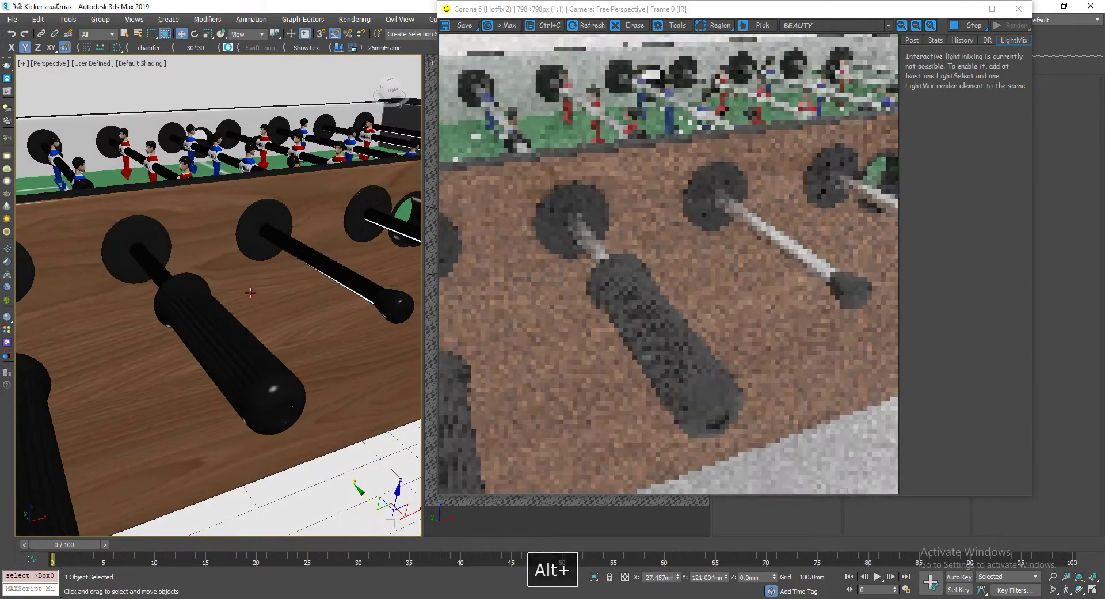
{"action": "scroll", "coordinate": [251, 289], "scroll_direction": "up", "scroll_amount": 3}
{"action": "scroll", "coordinate": [250, 289], "scroll_direction": "down", "scroll_amount": 3}
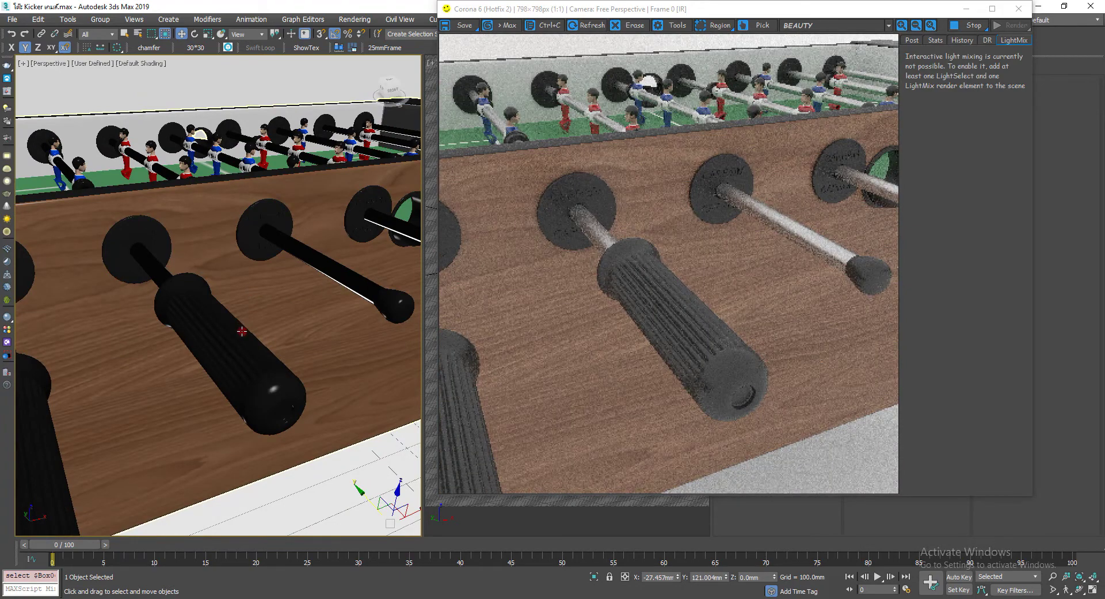
{"action": "mouse_move", "coordinate": [246, 295]}
{"action": "middle_mouse_down", "text": "alt"}
{"action": "mouse_move", "coordinate": [310, 278]}
{"action": "mouse_move", "coordinate": [289, 294]}
{"action": "middle_mouse_up", "text": "alt"}
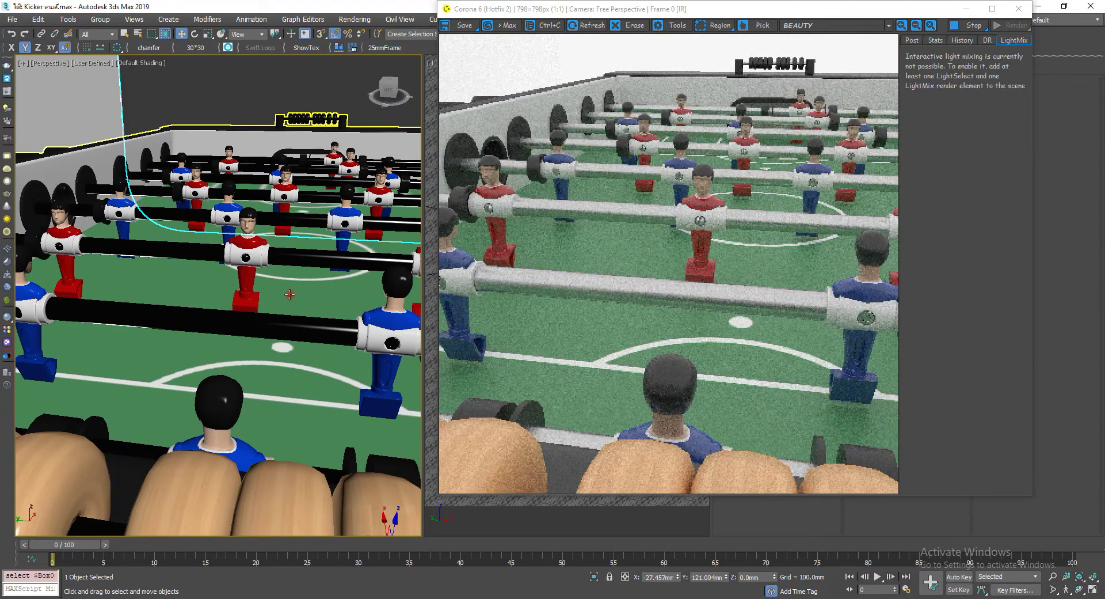
{"action": "scroll", "coordinate": [289, 294], "scroll_direction": "down", "scroll_amount": 5}
{"action": "scroll", "coordinate": [290, 294], "scroll_direction": "down", "scroll_amount": 5}
{"action": "mouse_move", "coordinate": [290, 294]}
{"action": "middle_mouse_down", "text": "alt"}
{"action": "mouse_move", "coordinate": [267, 330]}
{"action": "mouse_move", "coordinate": [248, 329]}
{"action": "middle_mouse_up", "text": "alt"}
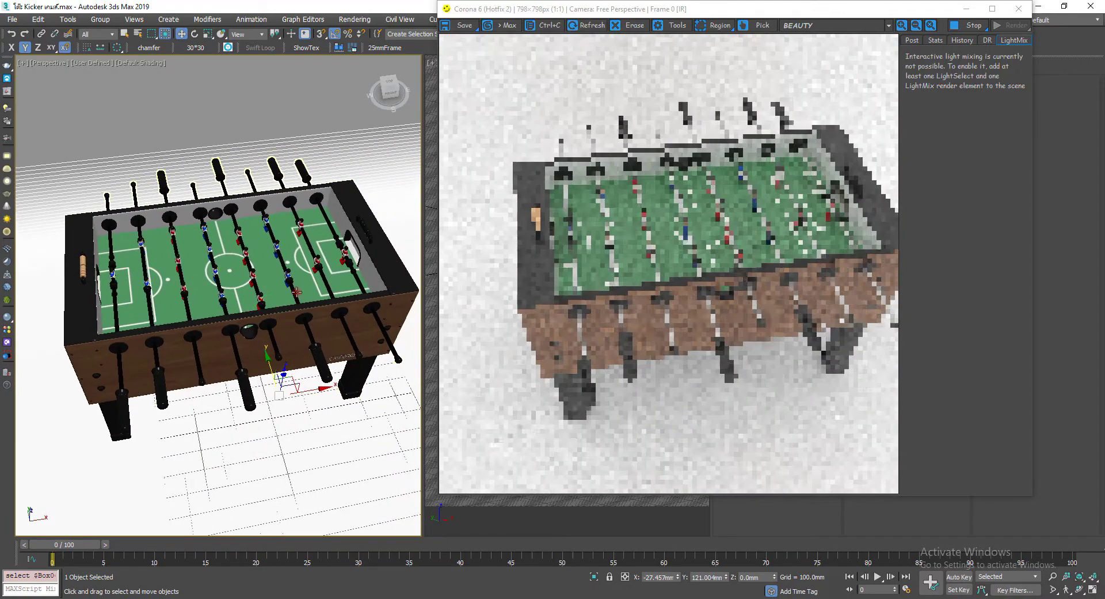
Turn on the safe frame in the perspective view and fine-tune the camera angle.
{"action": "left_click_drag", "start_coordinate": [526, 16], "coordinate": [598, 17]}
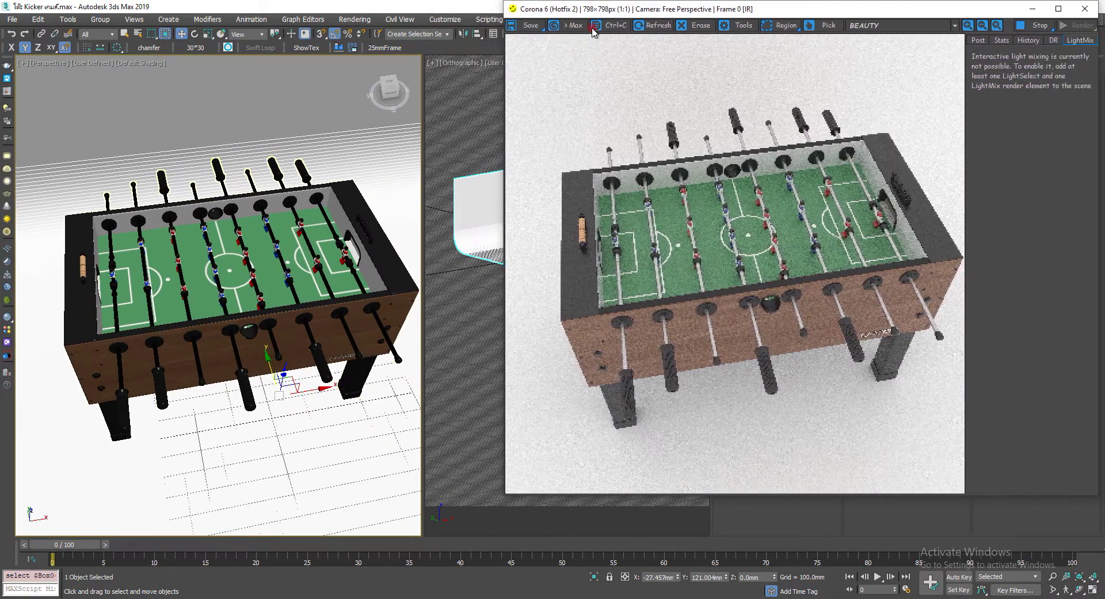
{"action": "scroll", "coordinate": [175, 237], "scroll_direction": "up", "scroll_amount": 4}
{"action": "scroll", "coordinate": [175, 237], "scroll_direction": "down", "scroll_amount": 4}
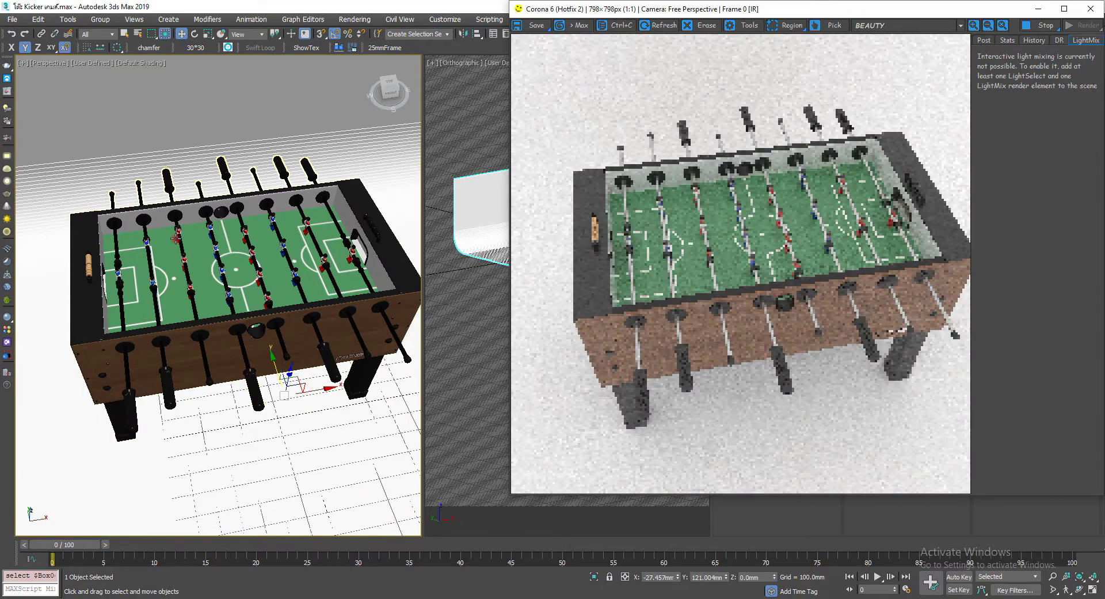
{"action": "key", "text": "shift+f"}
{"action": "middle_click_drag", "start_coordinate": [206, 253], "coordinate": [229, 263], "text": "alt"}
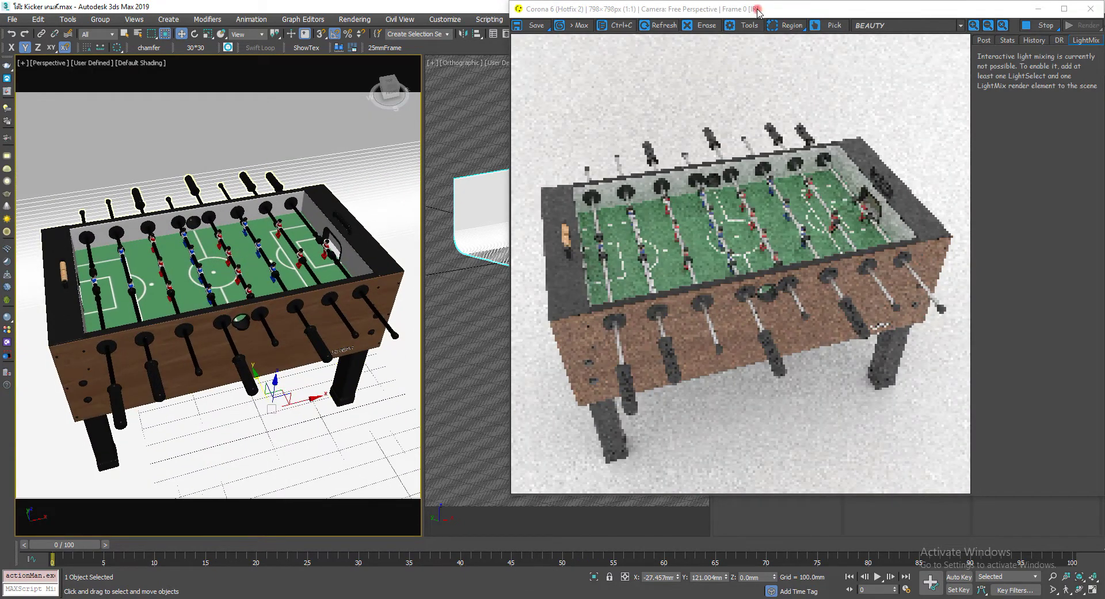
{"action": "left_click_drag", "start_coordinate": [757, 11], "coordinate": [642, 10]}
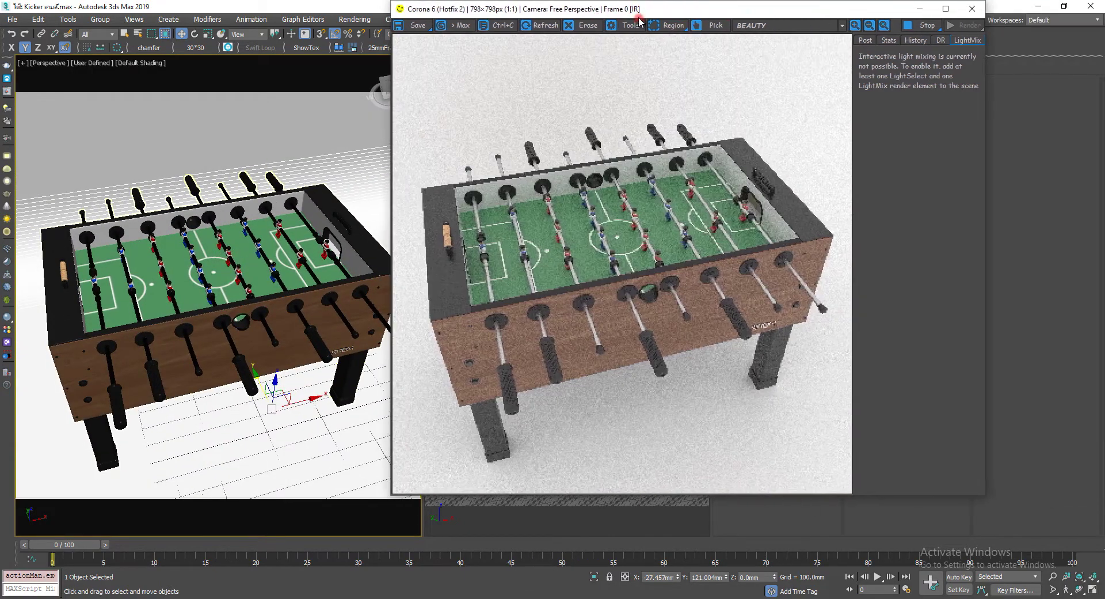
Set Corona tone mapping exposure to -0.2 EV and contrast to 5.
{"action": "left_click", "coordinate": [870, 41]}
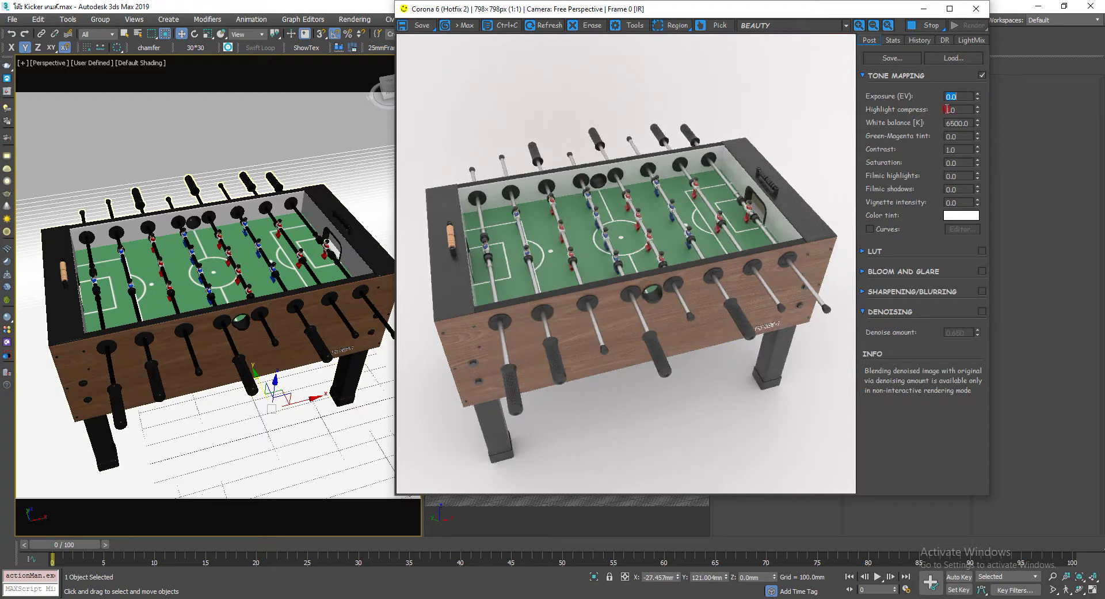
{"action": "type", "text": "-0.2"}
{"action": "key", "text": "Return"}
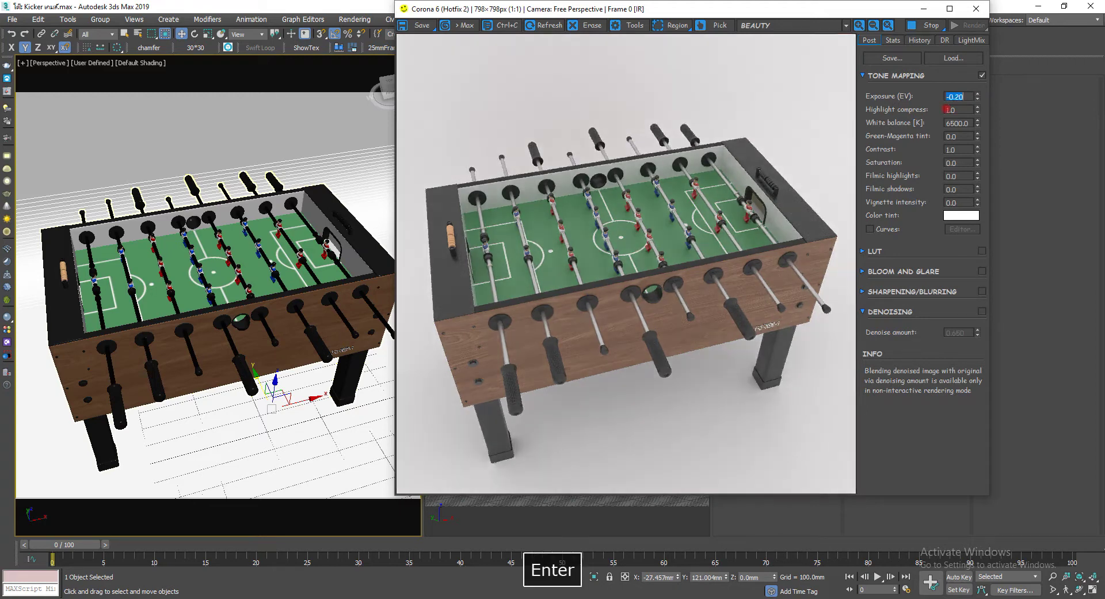
{"action": "double_click", "coordinate": [952, 150]}
{"action": "key", "text": "Return"}
{"action": "type", "text": "5"}
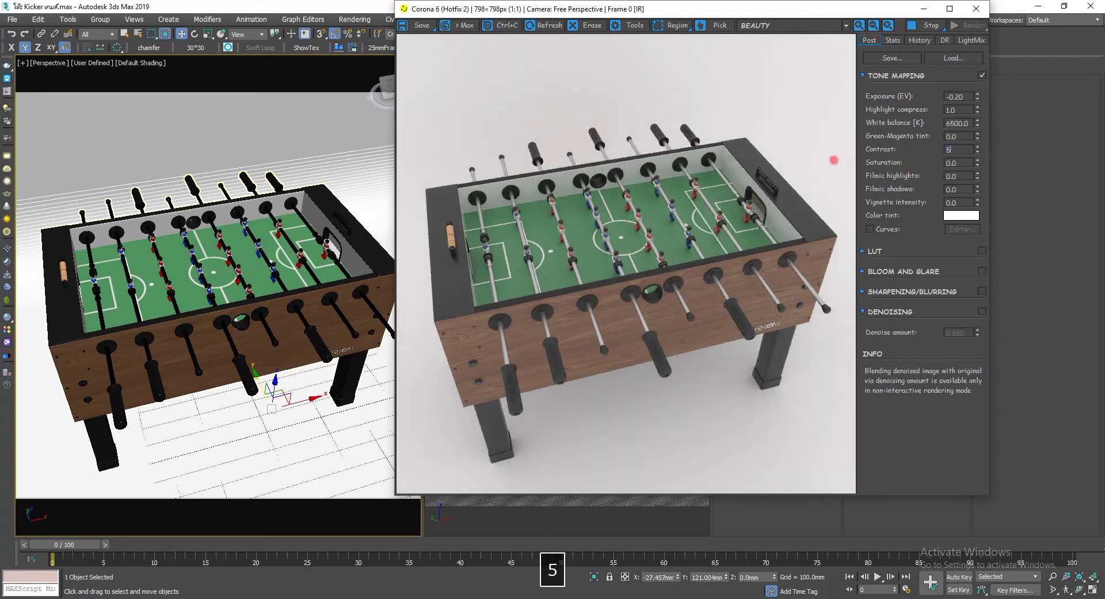
{"action": "key", "text": "Return"}
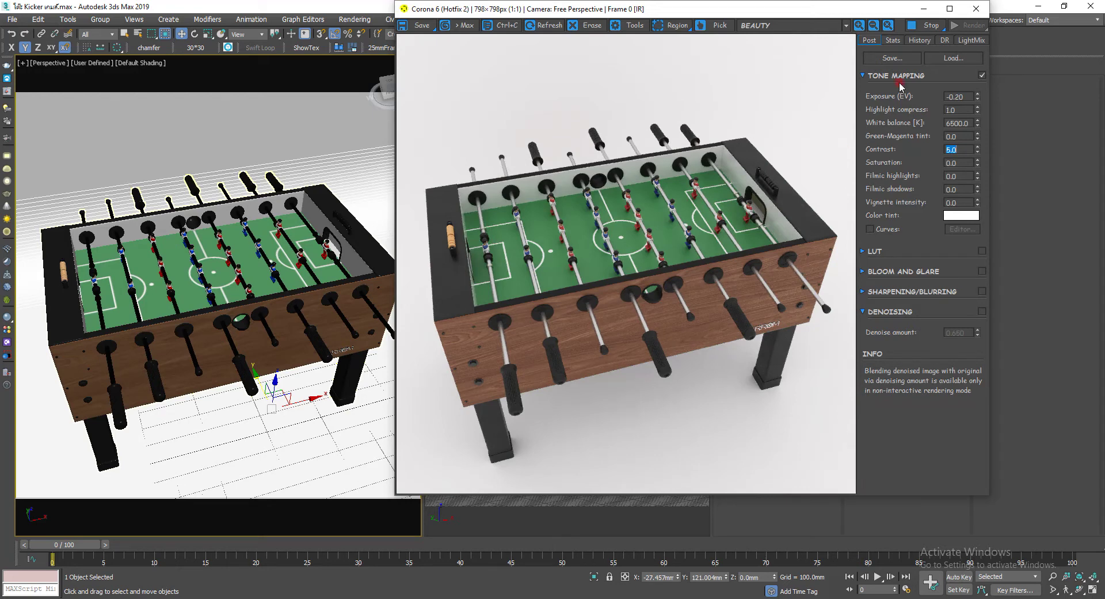
Resize and reposition the render window so it re-renders at 855×855 px.
{"action": "mouse_move", "coordinate": [714, 14]}
{"action": "left_mouse_down"}
{"action": "mouse_move", "coordinate": [782, 46]}
{"action": "mouse_move", "coordinate": [782, 2]}
{"action": "left_mouse_up"}
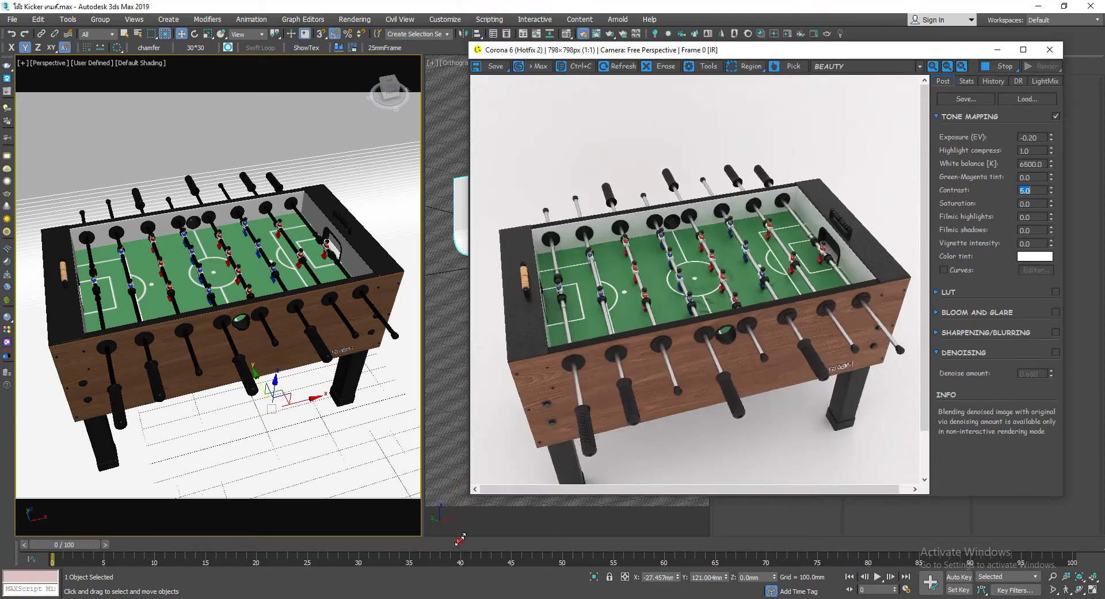
{"action": "left_click_drag", "start_coordinate": [471, 499], "coordinate": [418, 567]}
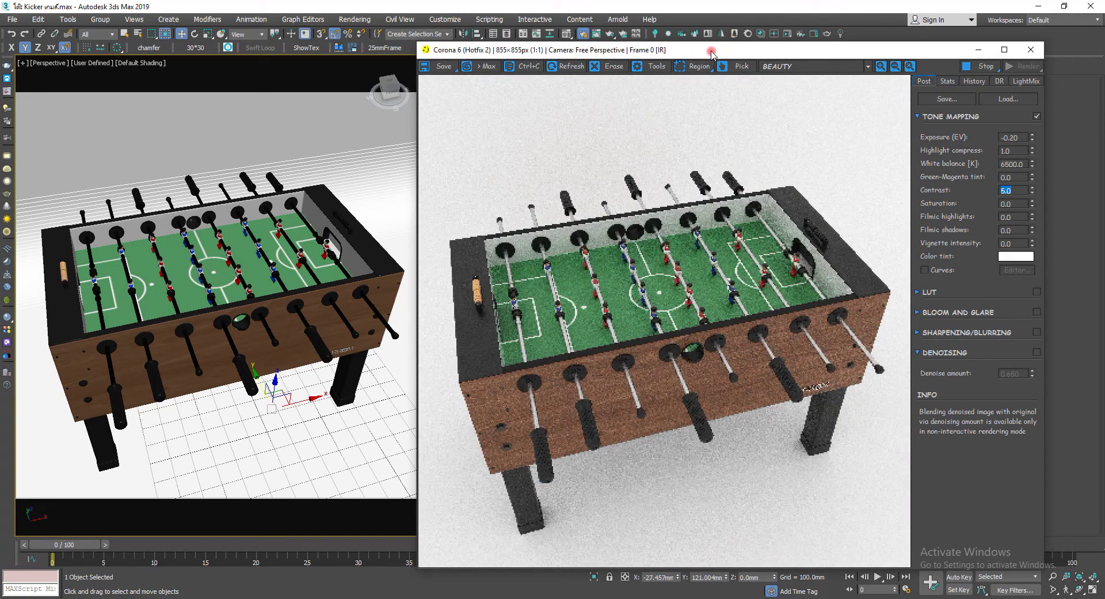
{"action": "left_click_drag", "start_coordinate": [724, 51], "coordinate": [732, 49]}
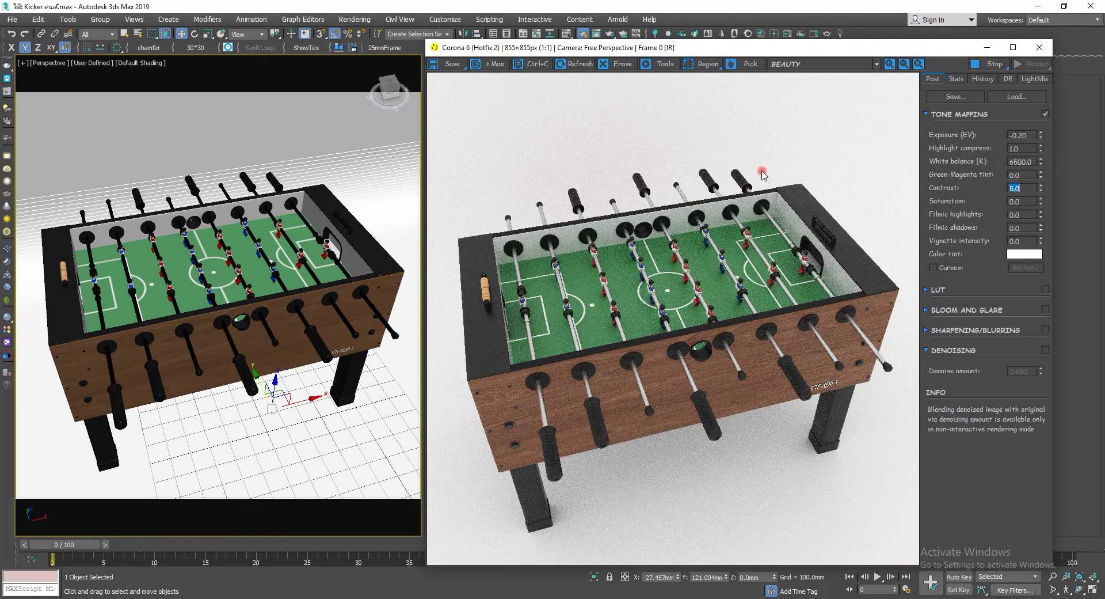